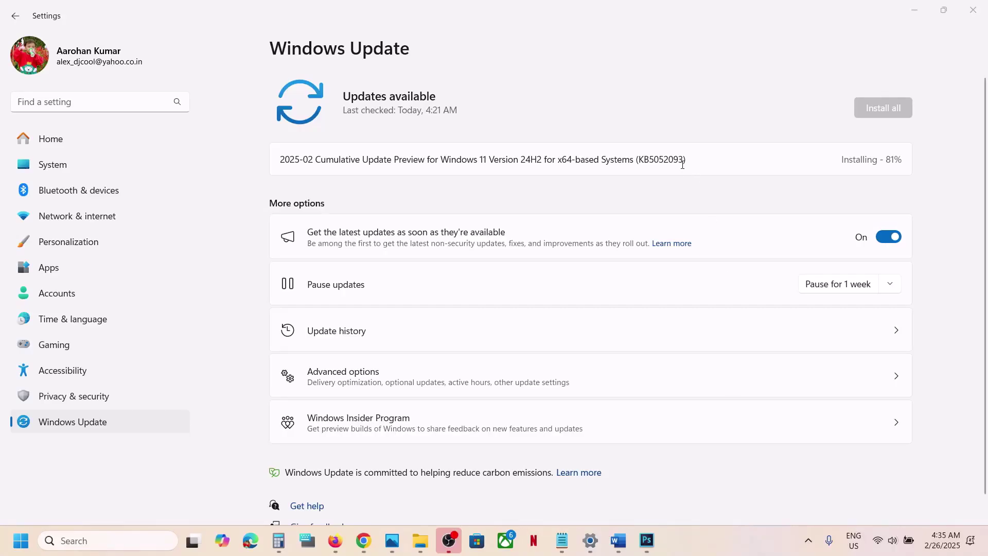
# - Pause Windows Update for 1 week, until 3/5/2025, halting the cumulative update stuck at 81%
pyautogui.doubleClick(666, 162)
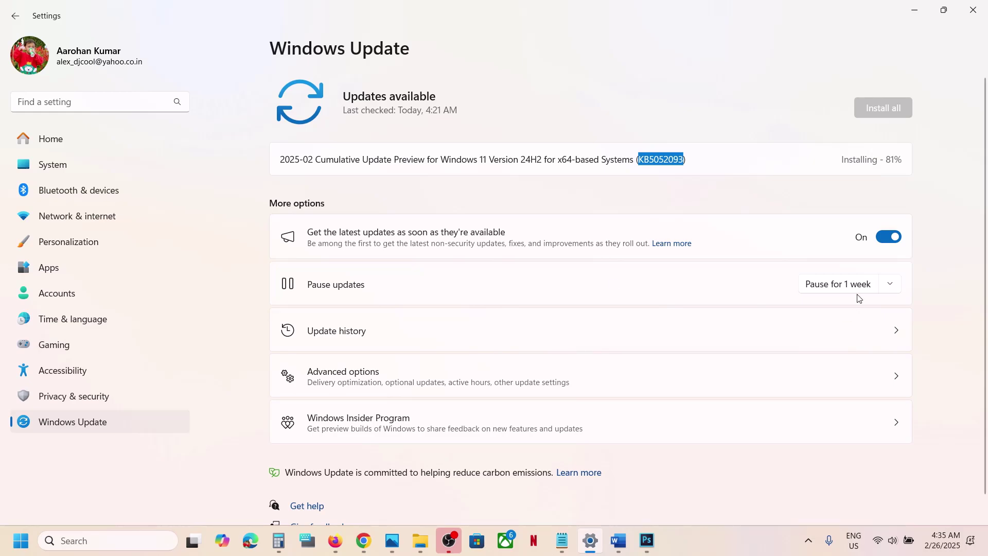
pyautogui.click(891, 286)
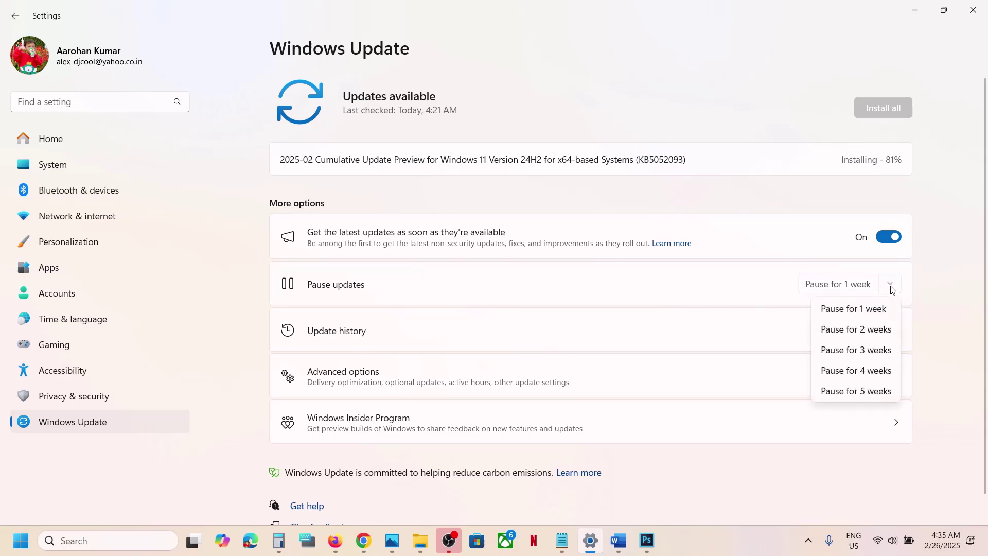
pyautogui.click(866, 317)
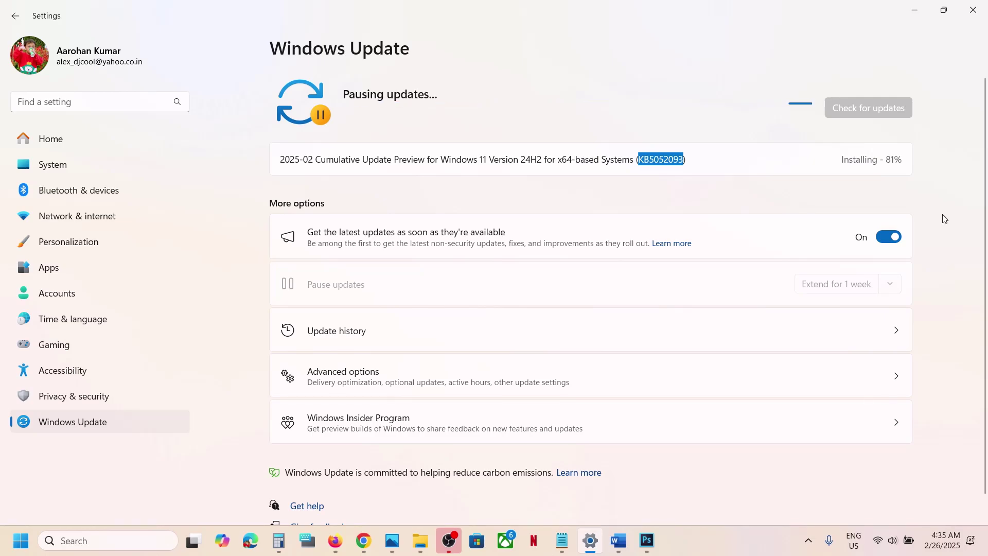
pyautogui.click(749, 549)
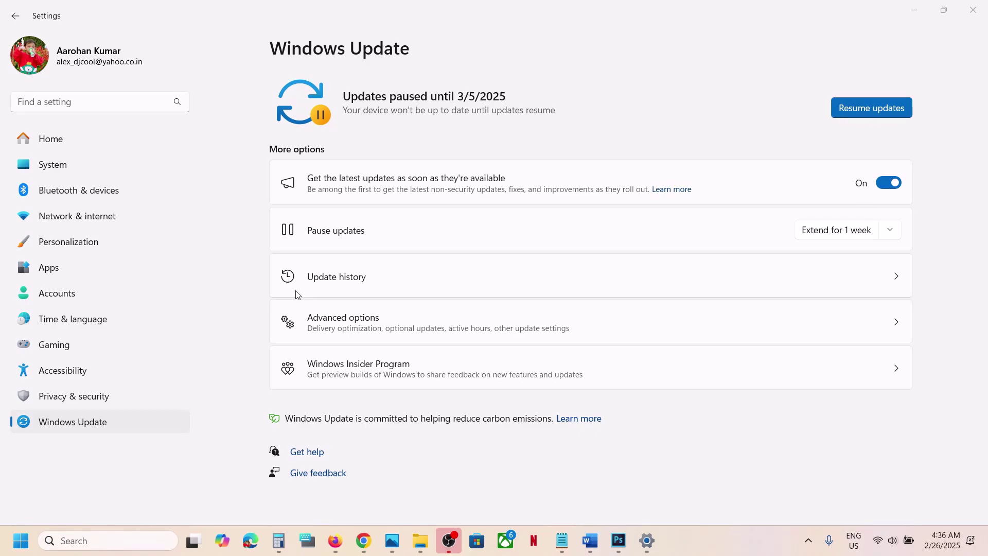
# - Resume Windows Update so the cumulative update starts downloading again
pyautogui.click(85, 428)
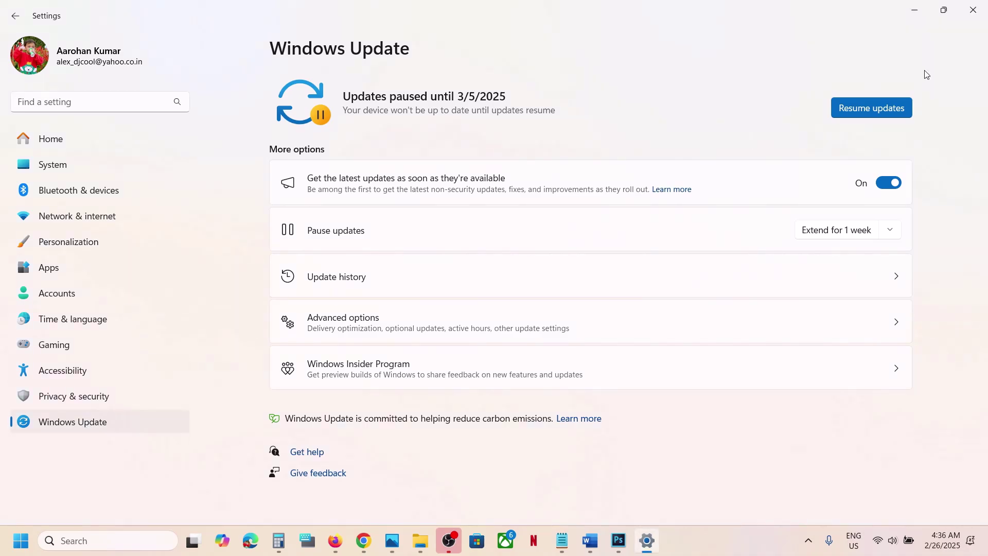
pyautogui.click(886, 112)
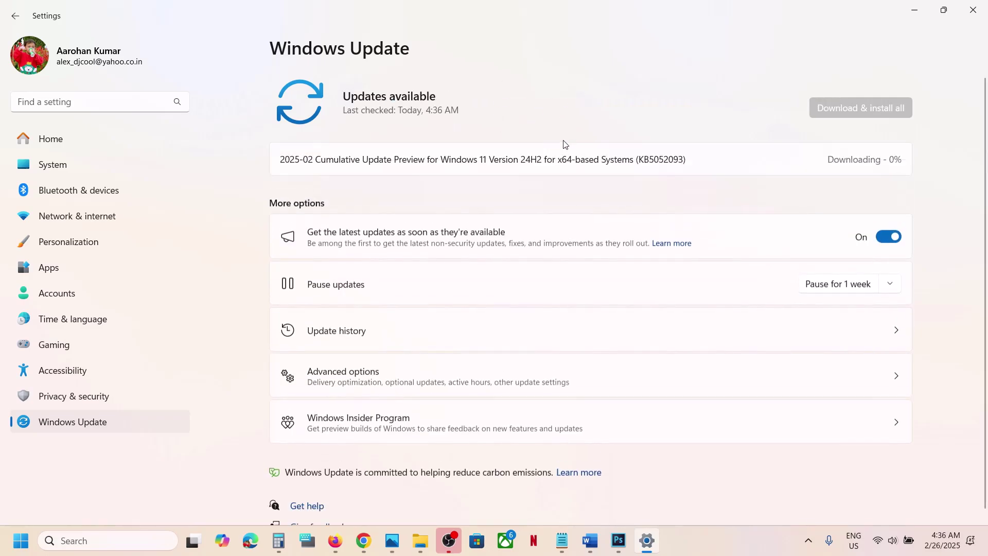
pyautogui.click(715, 539)
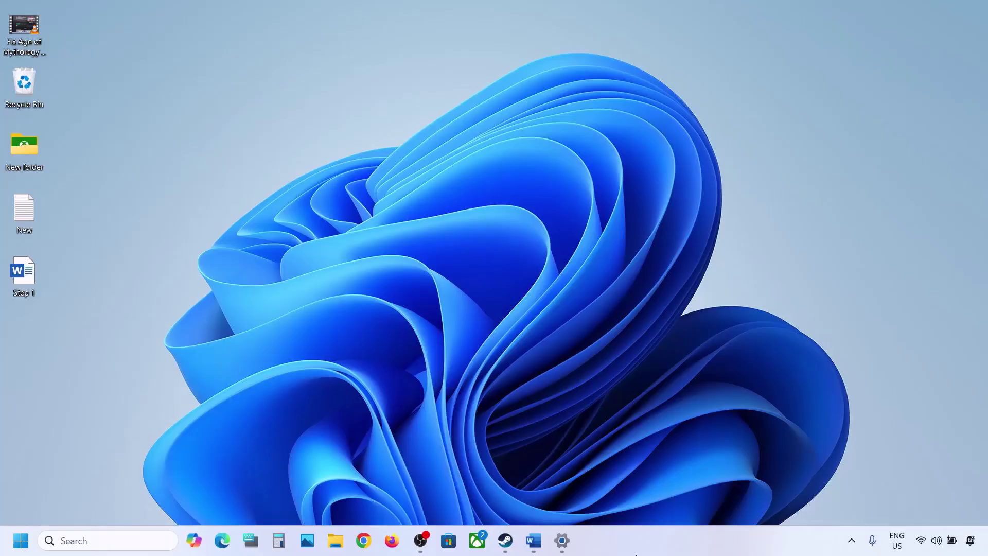
# - Review the 'Start App Readiness Service' Step 1 note in Word, then minimize Word
pyautogui.click(535, 541)
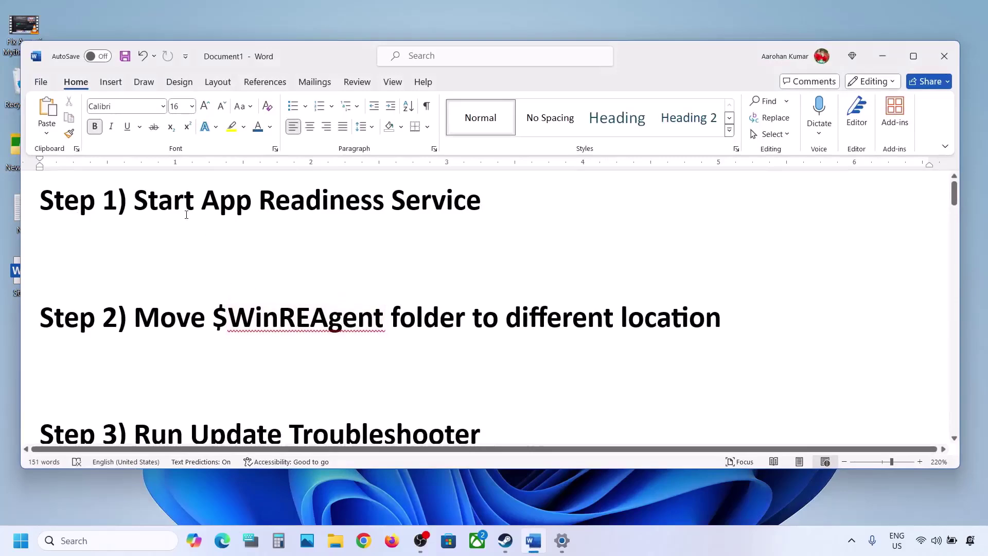
pyautogui.moveTo(147, 202); pyautogui.dragTo(486, 207)
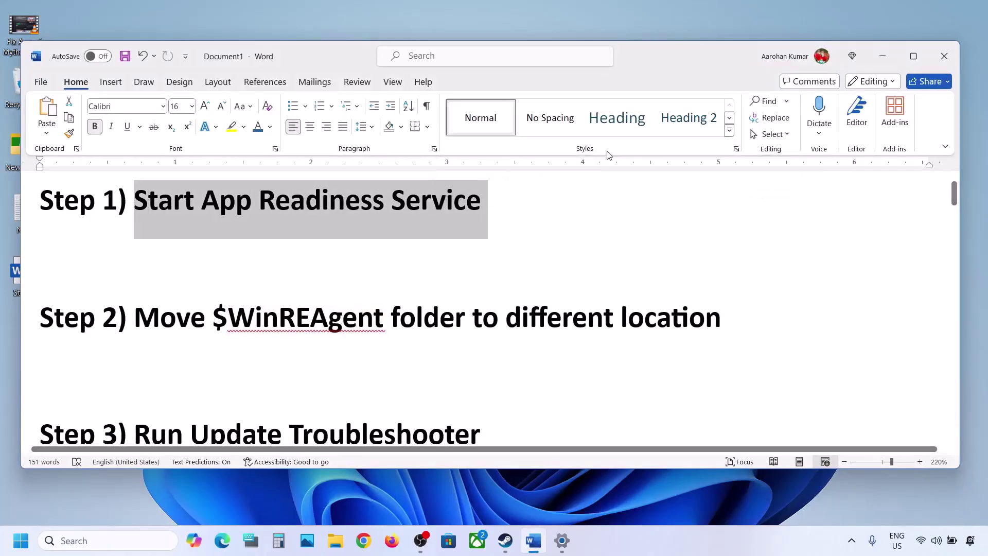
pyautogui.click(880, 59)
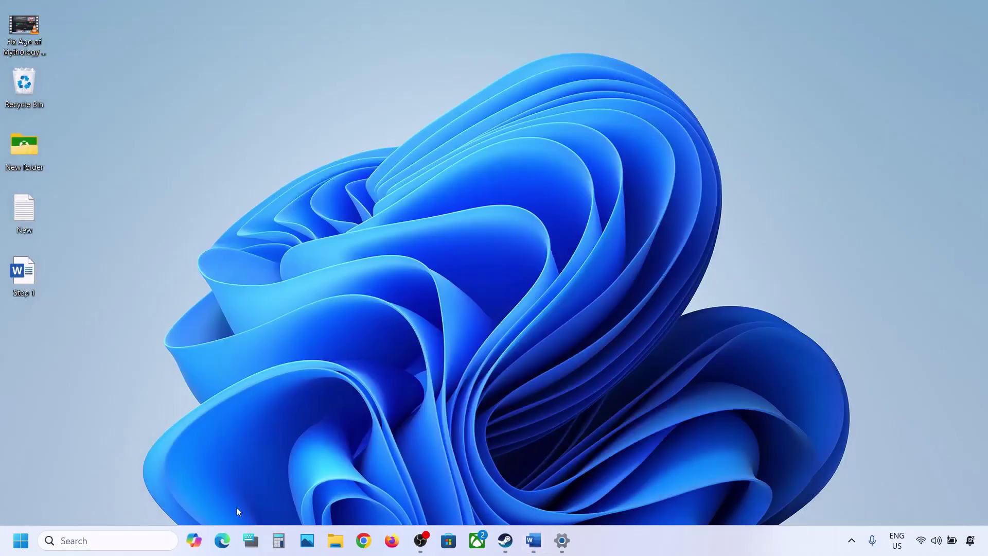
pyautogui.click(144, 537)
# - In Services, set App Readiness to Automatic startup, start it, and close the console
pyautogui.write('services')
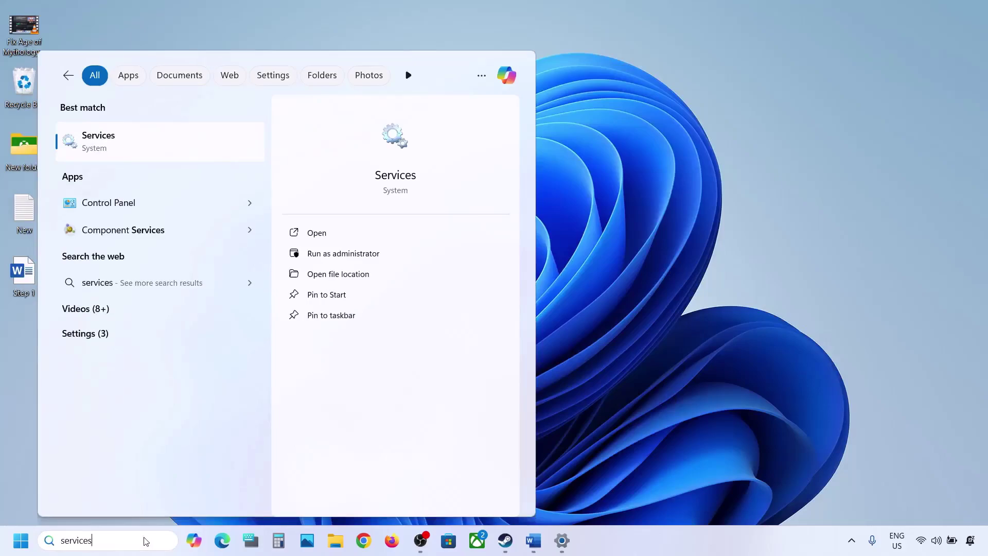
pyautogui.click(90, 149)
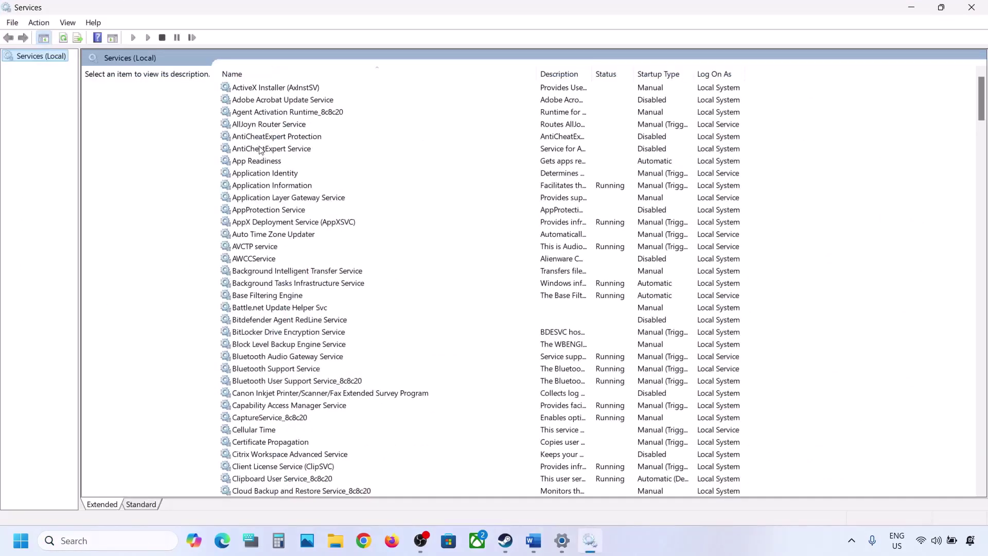
pyautogui.click(255, 162)
pyautogui.doubleClick(299, 163)
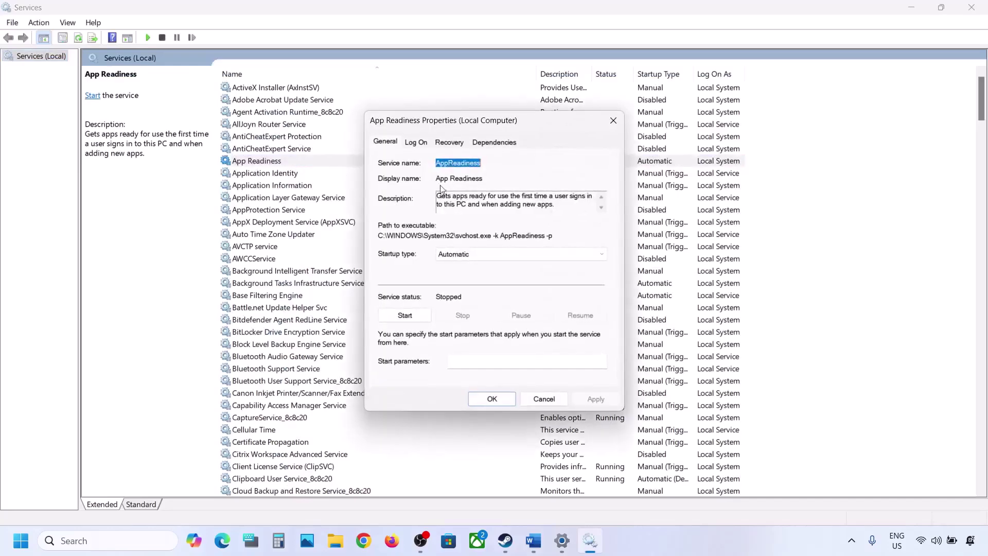
pyautogui.click(468, 254)
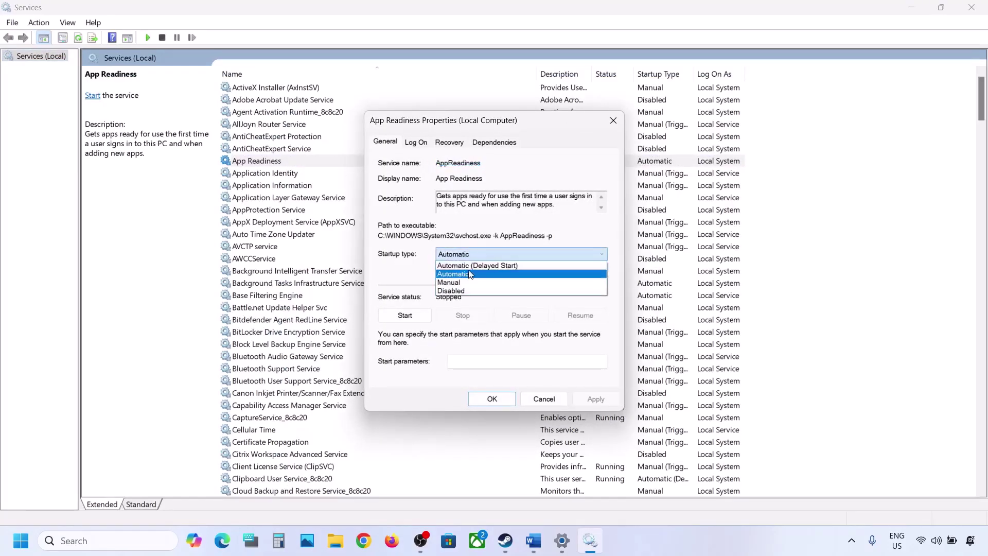
pyautogui.click(470, 275)
pyautogui.click(588, 401)
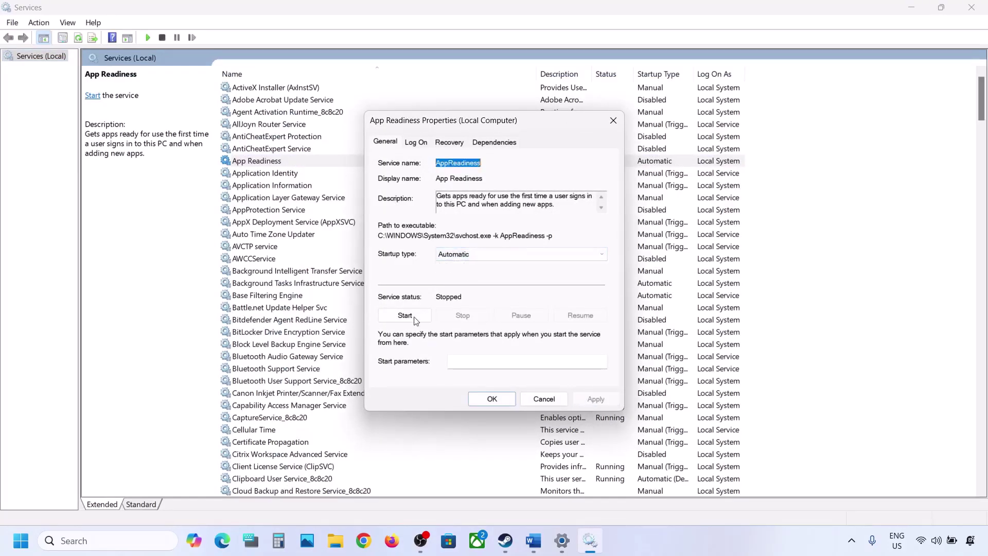
pyautogui.click(405, 316)
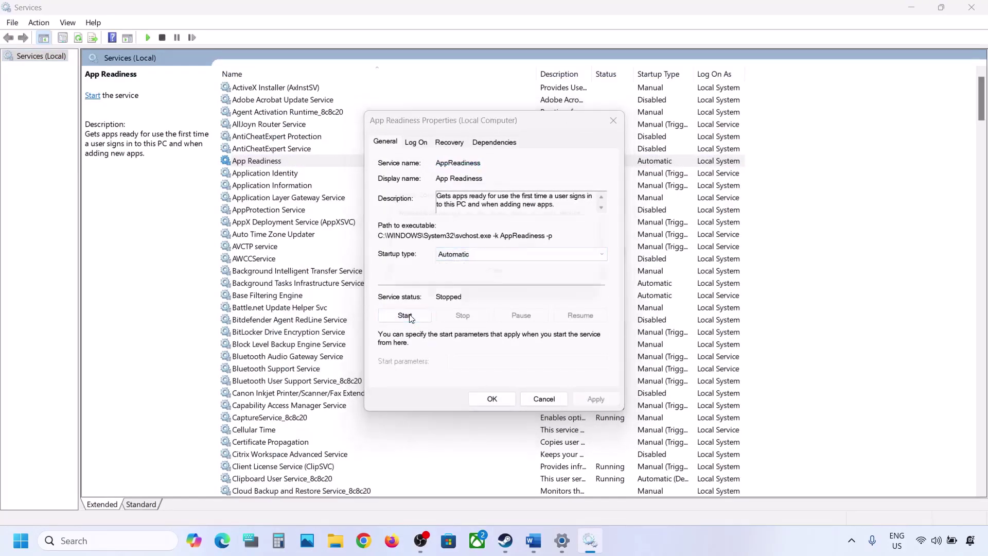
pyautogui.click(492, 399)
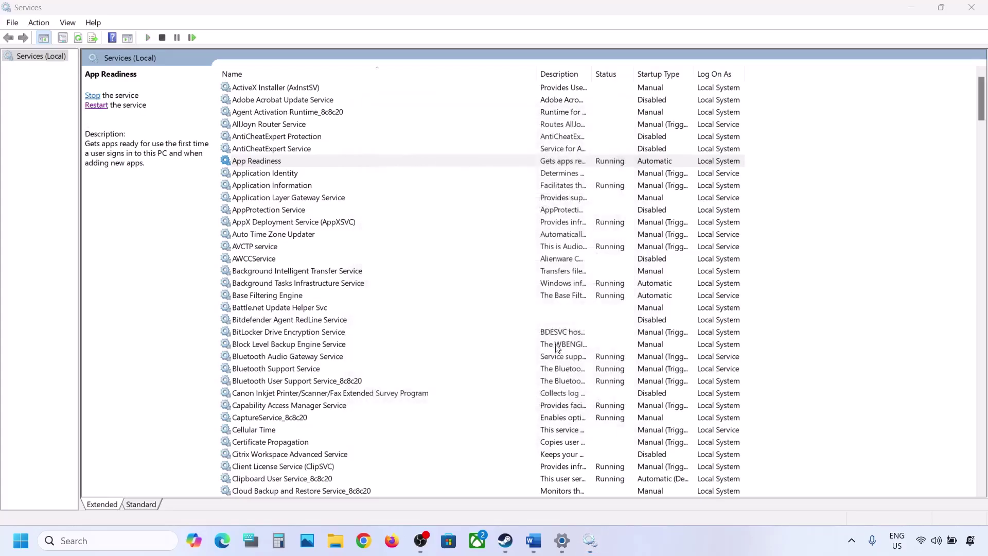
pyautogui.click(981, 8)
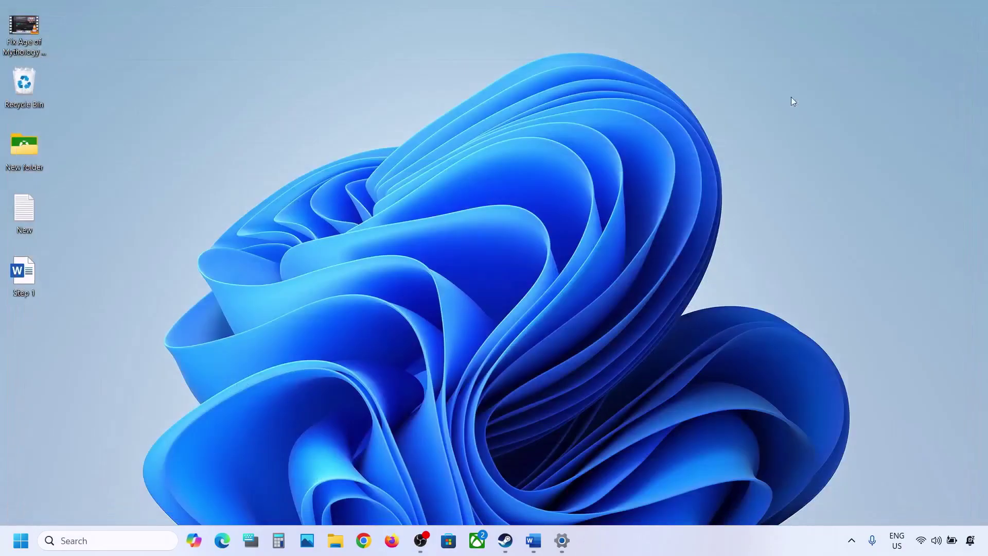
# - Check the $WinREAgent folder name in the Step 2 notes and open File Explorer
pyautogui.click(533, 540)
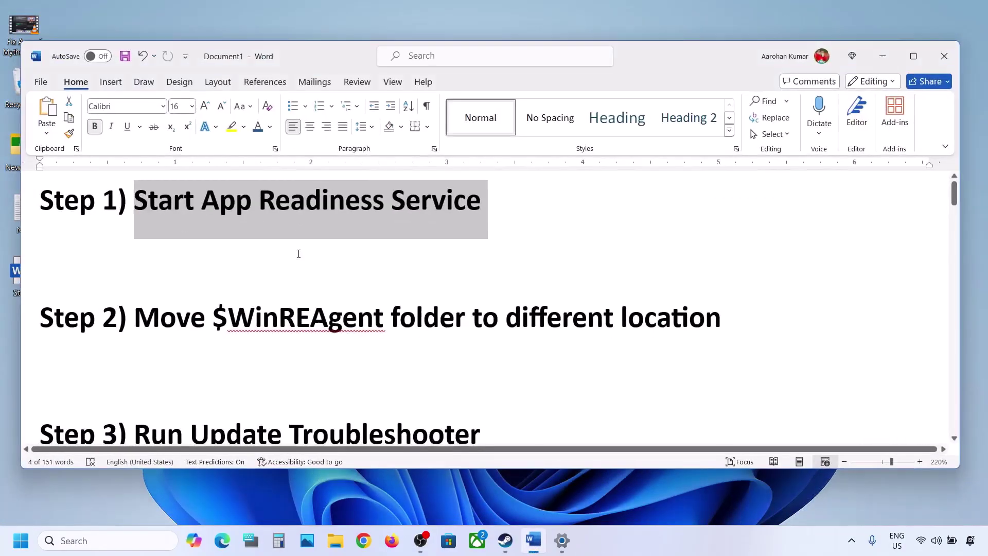
pyautogui.doubleClick(227, 312)
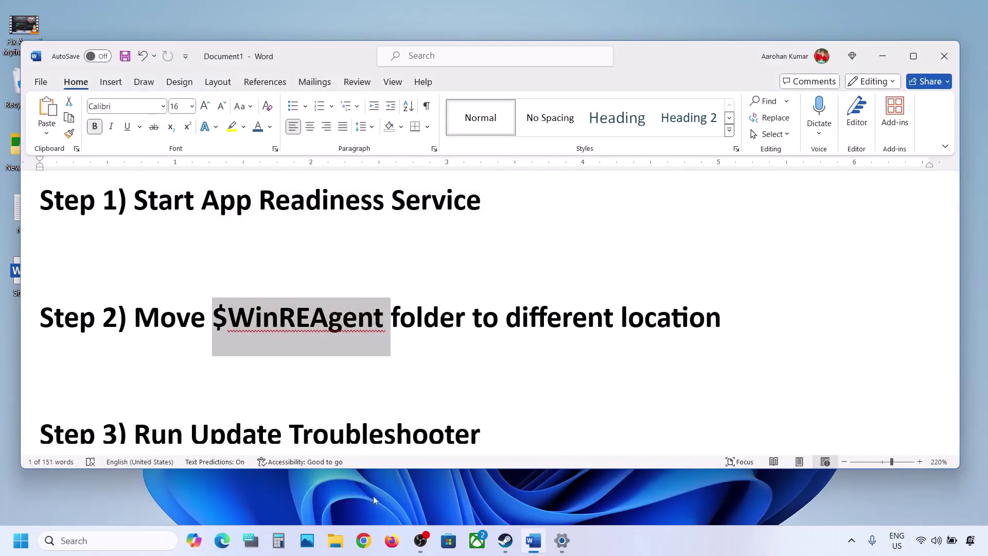
pyautogui.click(335, 540)
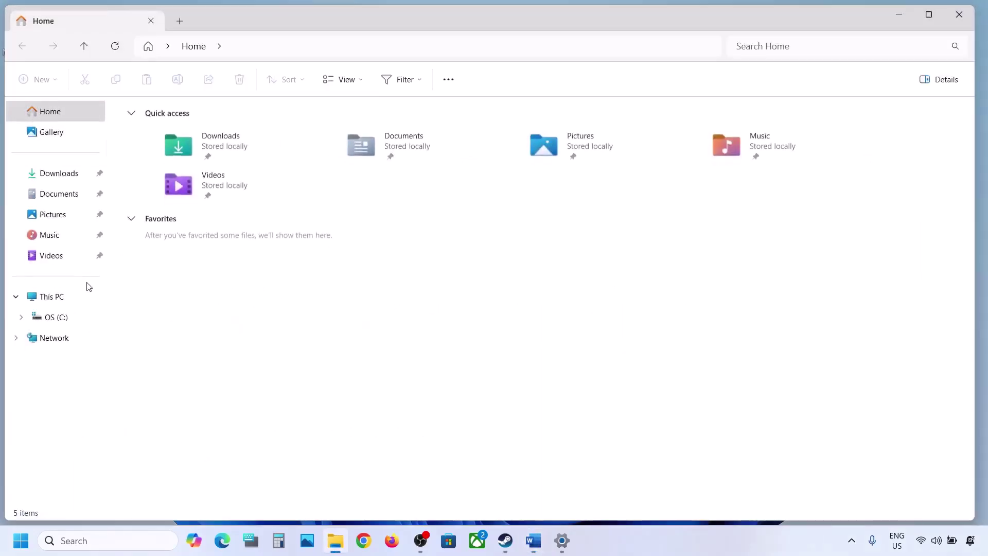
# - Copy the $WinREAgent folder from OS (C:) to the desktop as a backup
pyautogui.click(58, 298)
pyautogui.doubleClick(209, 135)
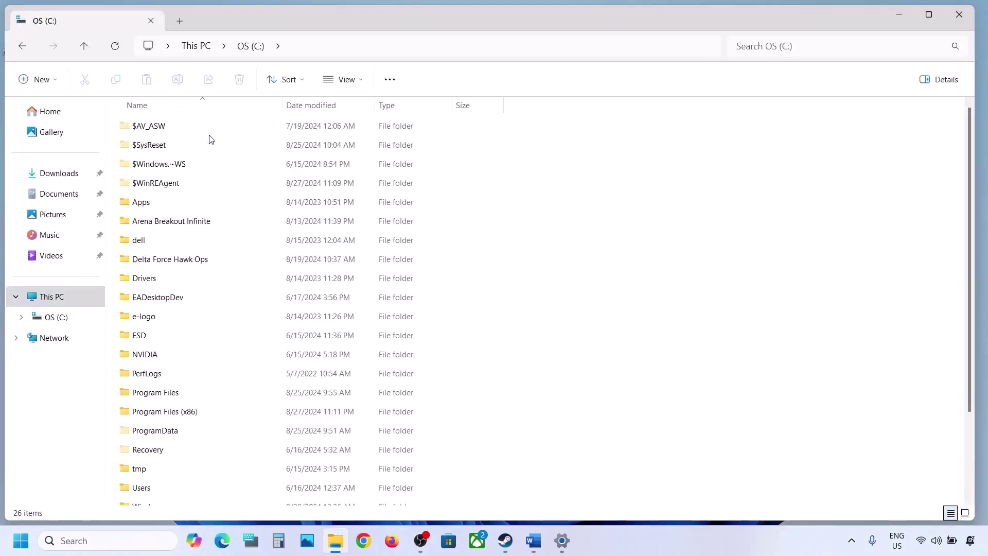
pyautogui.click(164, 190)
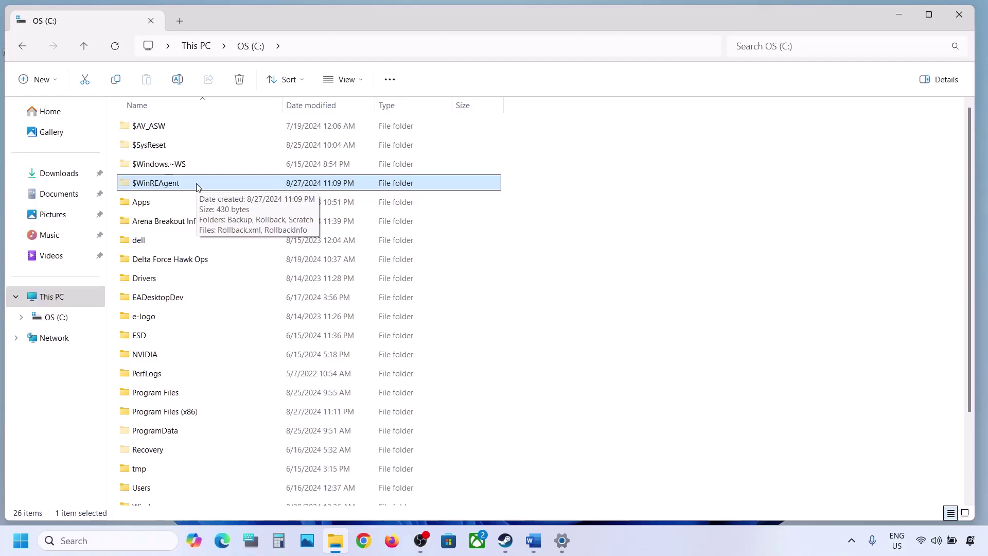
pyautogui.click(364, 79)
pyautogui.moveTo(339, 325)
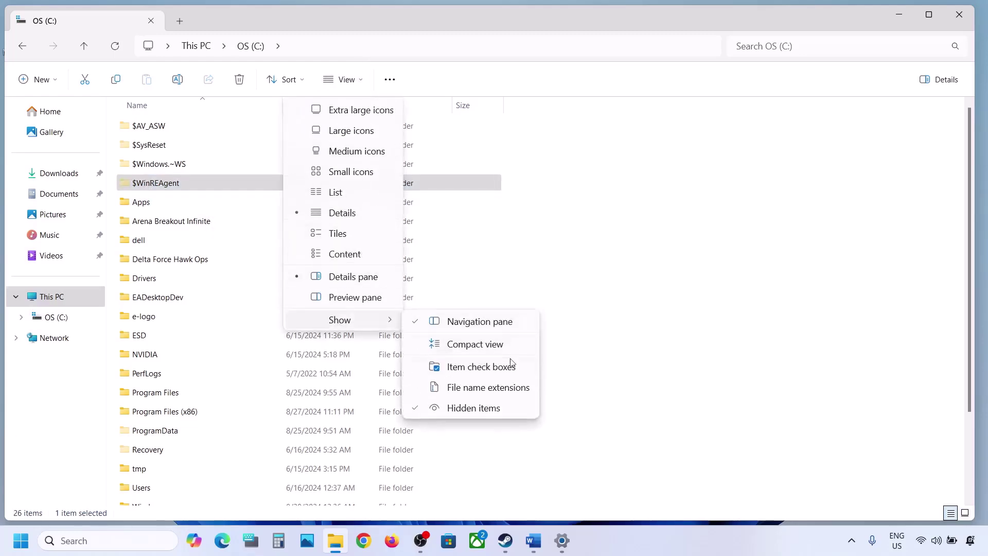
pyautogui.click(138, 184)
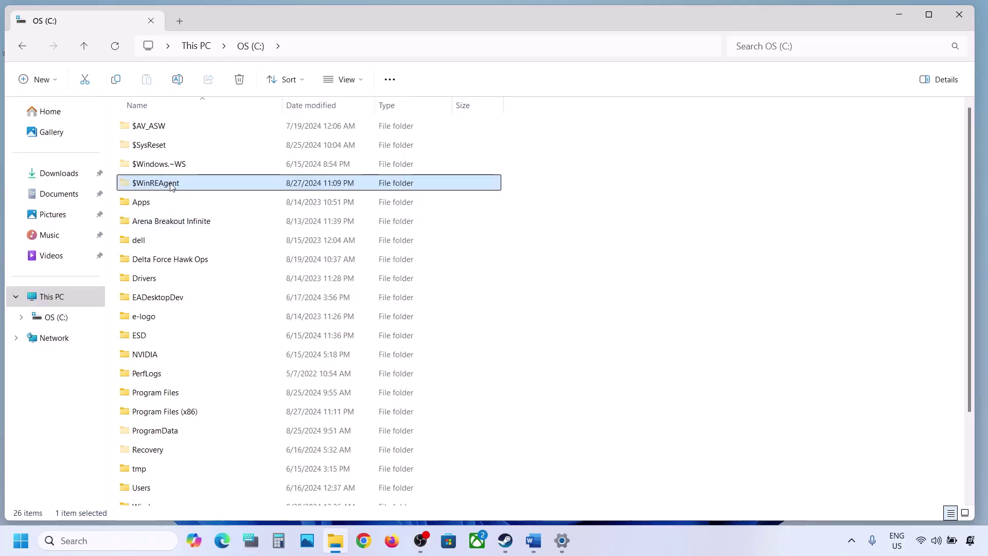
pyautogui.moveTo(172, 186)
pyautogui.rightClick(181, 185)
pyautogui.click(223, 165)
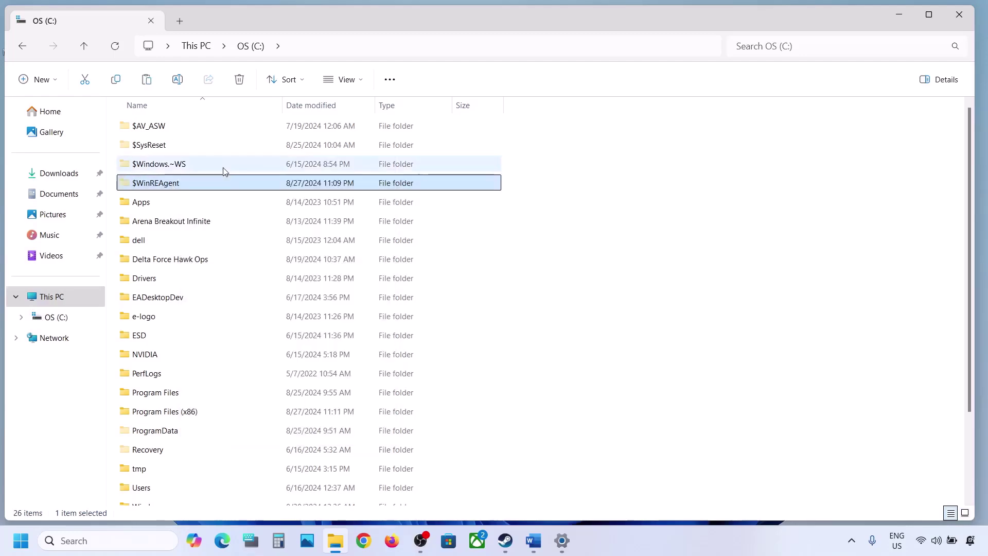
pyautogui.press('super+d')
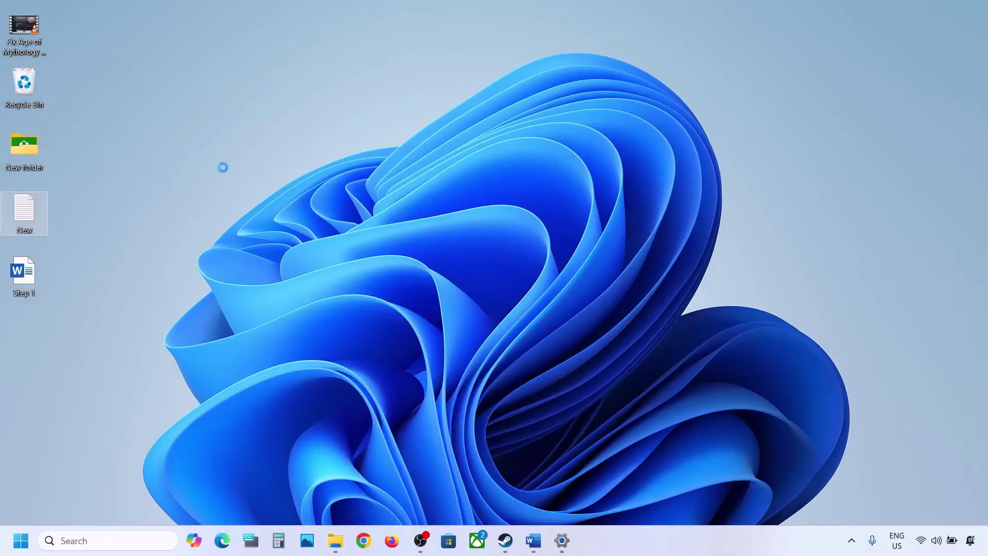
pyautogui.click(223, 167)
pyautogui.hotkey('ctrl', 'v')
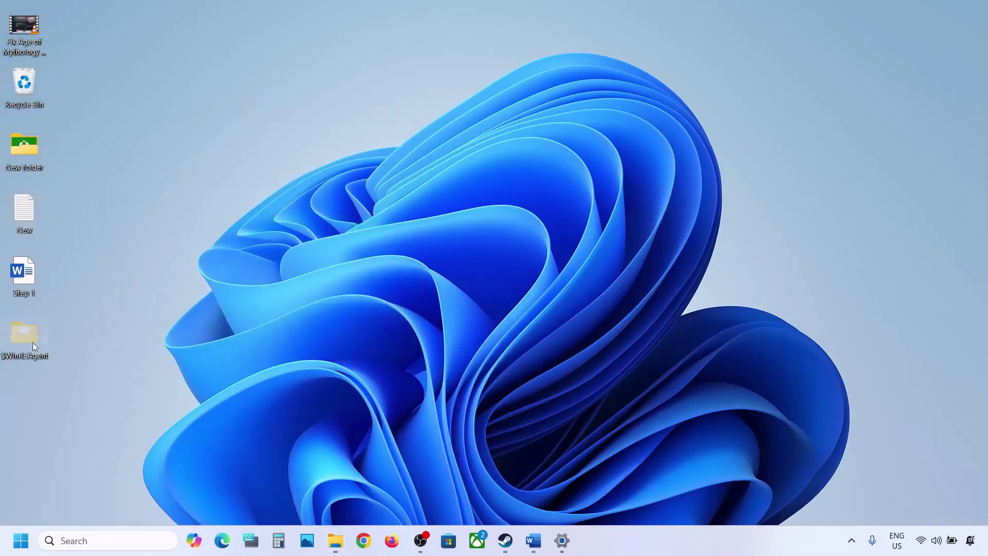
# - Delete the original $WinREAgent folder from the C: drive and return to Update history
pyautogui.click(335, 540)
pyautogui.rightClick(168, 186)
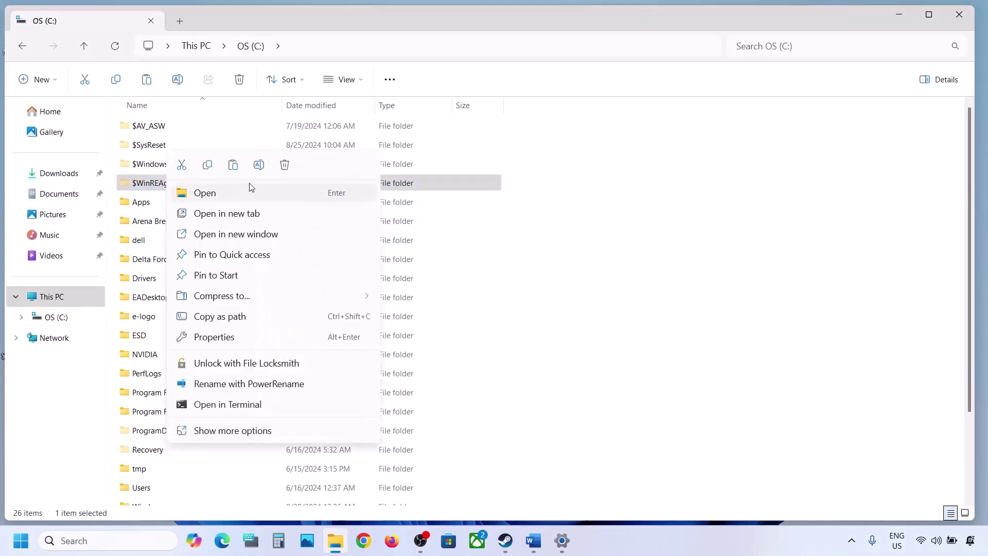
pyautogui.click(281, 170)
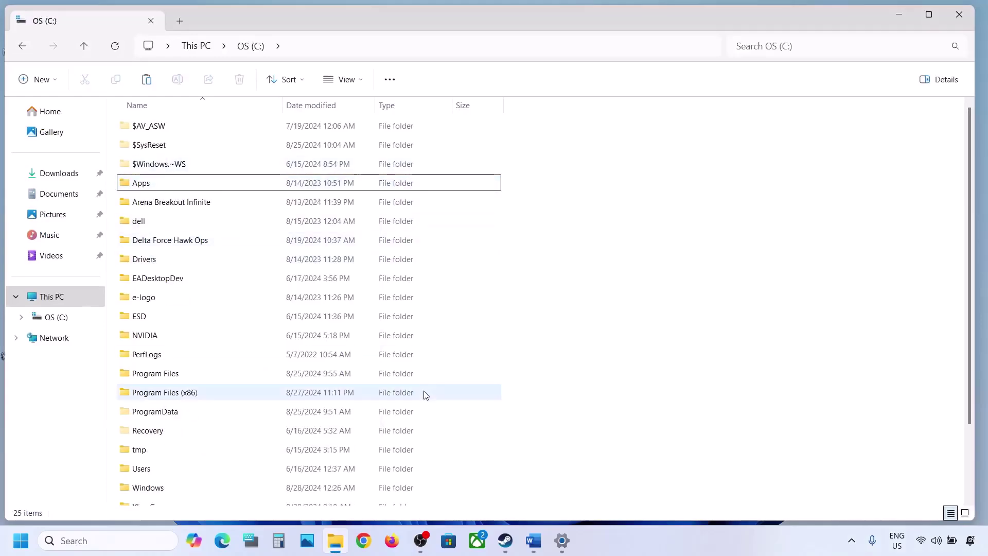
pyautogui.hotkey('alt', 'Tab')
# - Maximize Settings and start a fresh check for updates on the Windows Update page
pyautogui.press('super+Up')
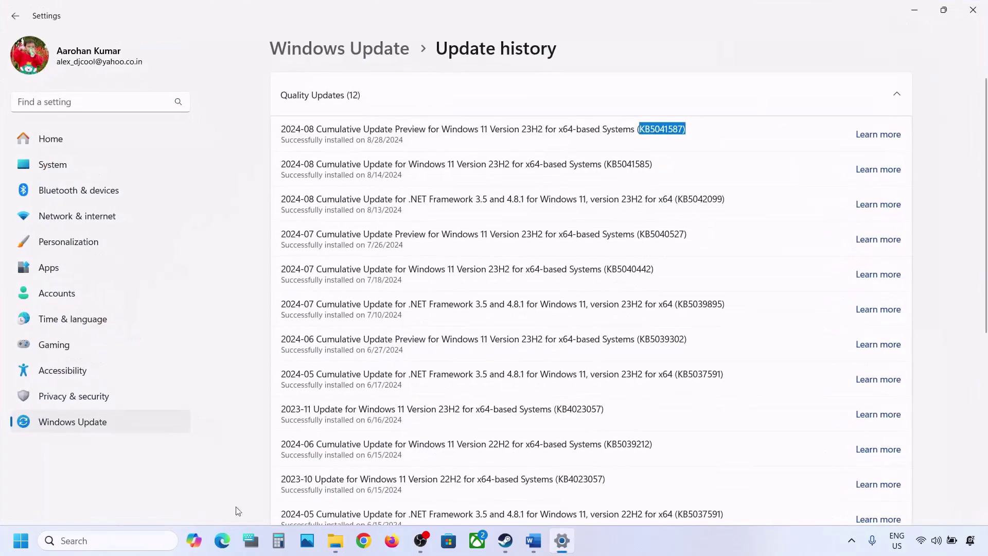
pyautogui.click(80, 424)
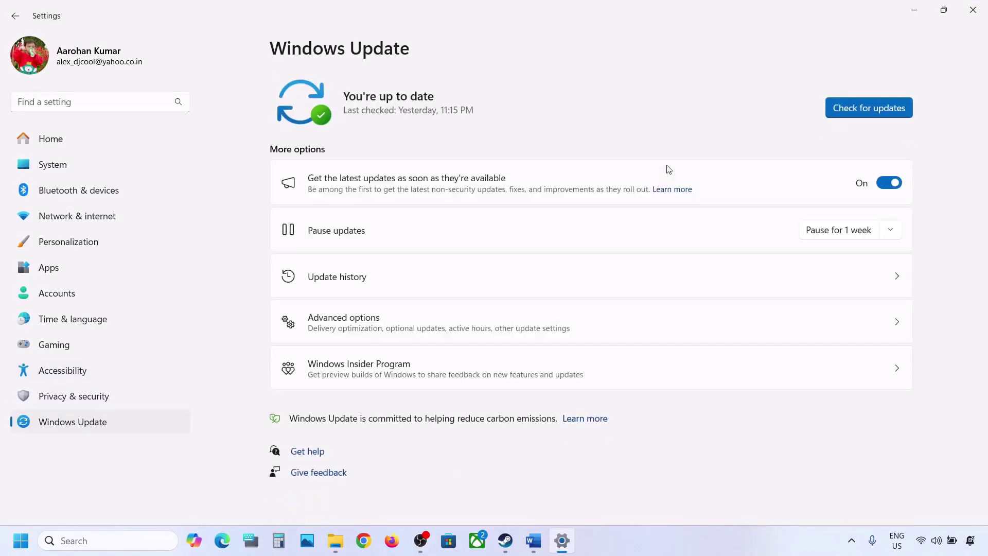
pyautogui.click(863, 111)
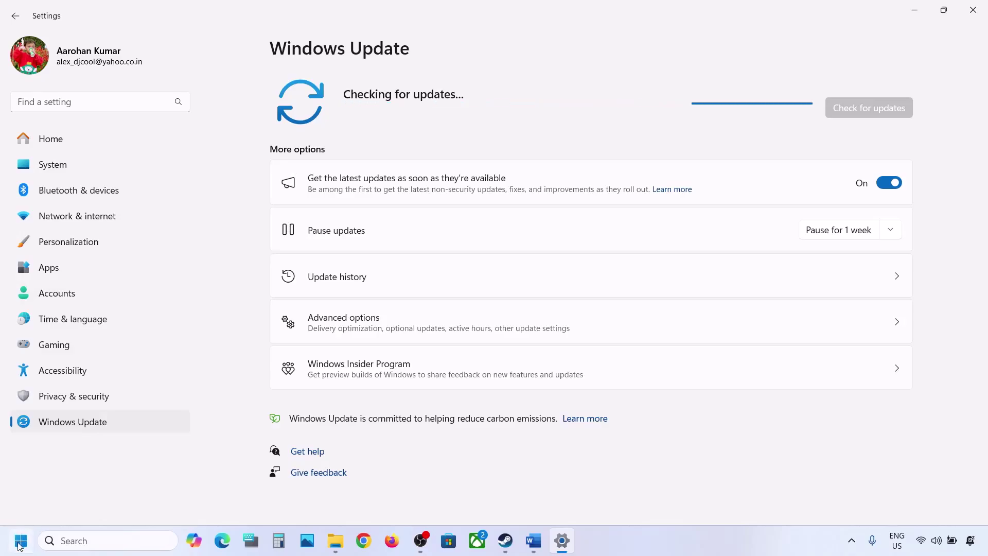
pyautogui.press('super')
pyautogui.click(375, 498)
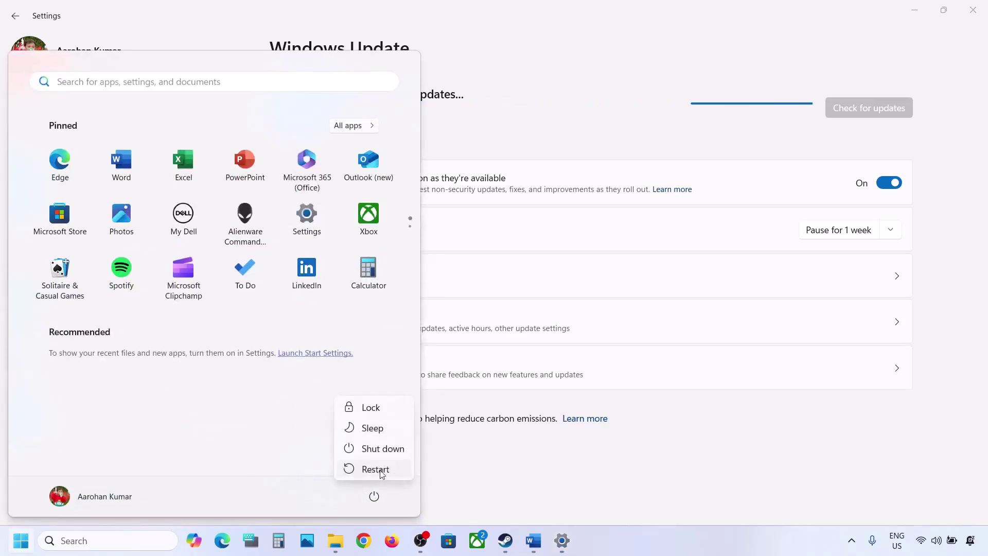
pyautogui.press('Escape')
# - Move the $WinREAgent folder from the desktop back into OS (C:)
pyautogui.click(920, 8)
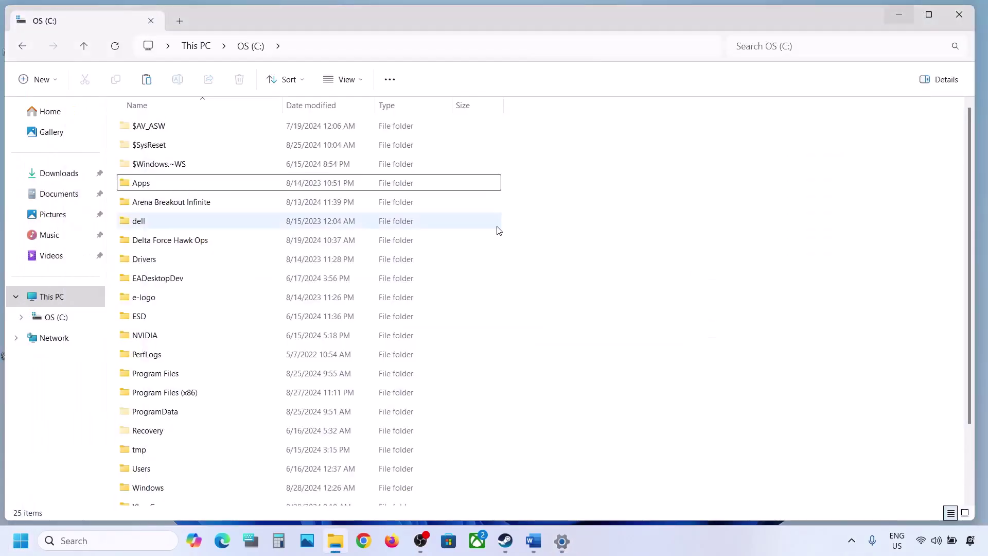
pyautogui.press('super+d')
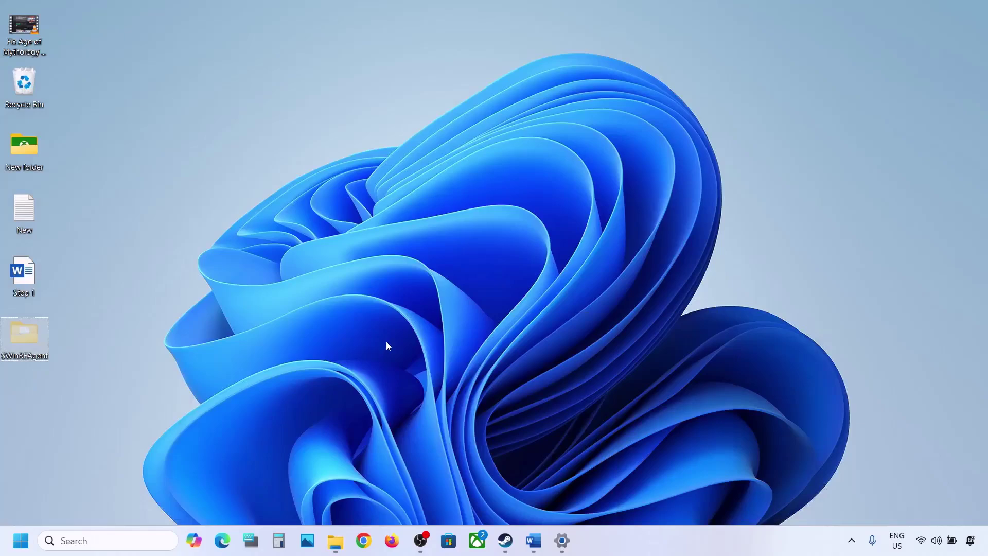
pyautogui.rightClick(33, 339)
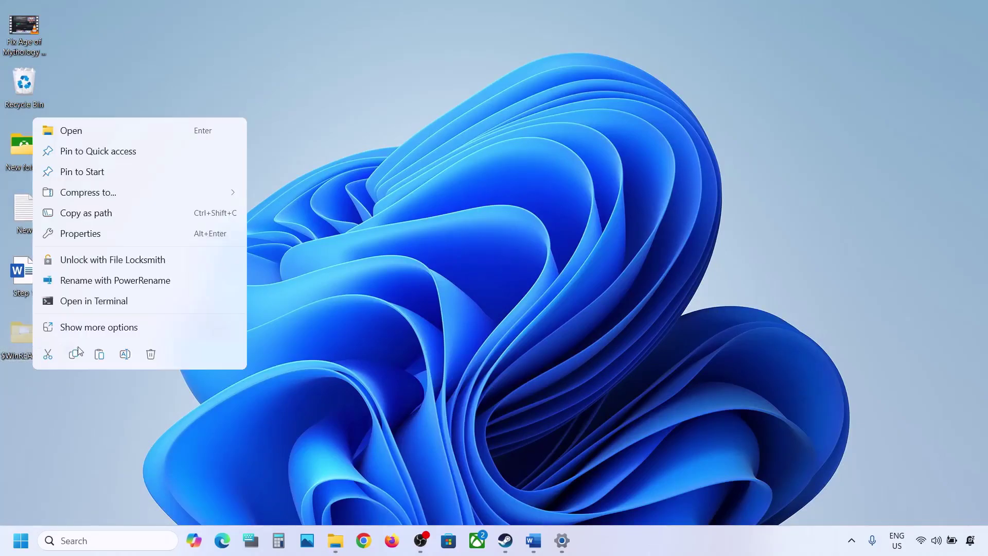
pyautogui.click(49, 355)
pyautogui.click(336, 540)
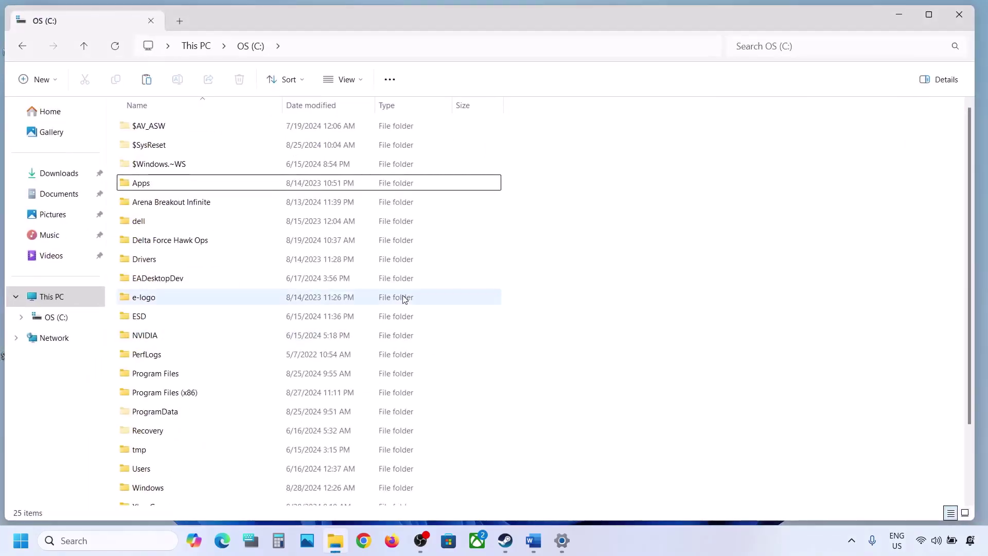
pyautogui.hotkey('ctrl', 'v')
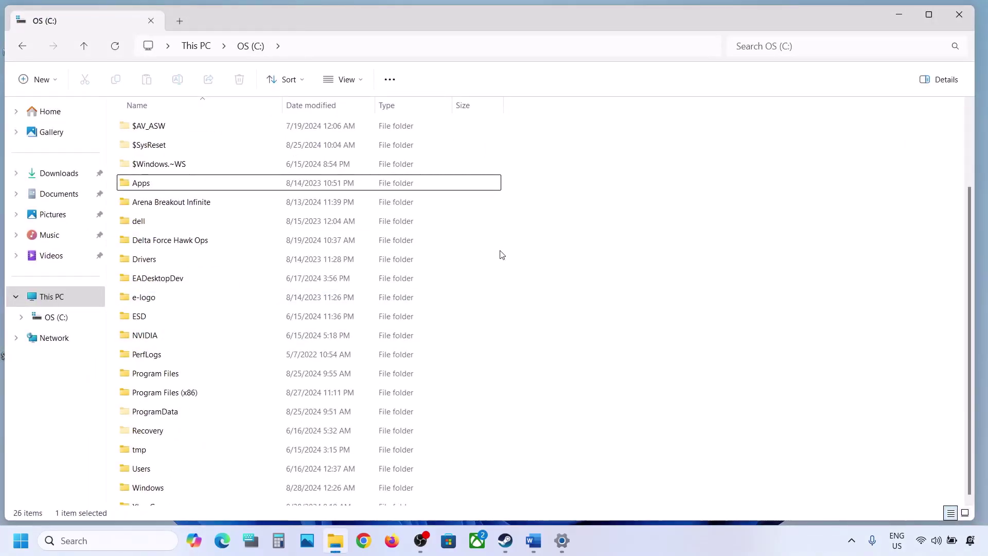
# - Close File Explorer, read the next step in the Word notes, and return to Windows Update
pyautogui.click(959, 14)
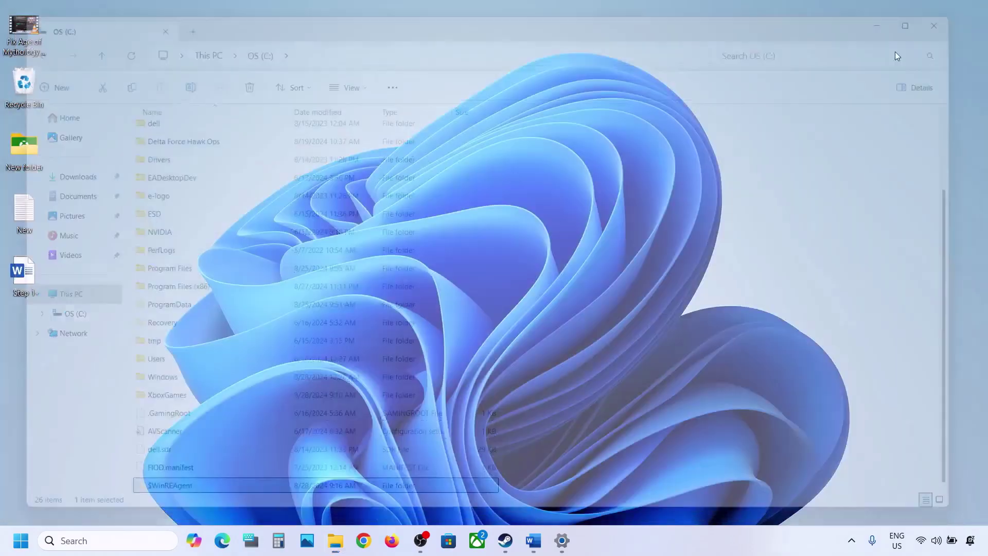
pyautogui.click(534, 541)
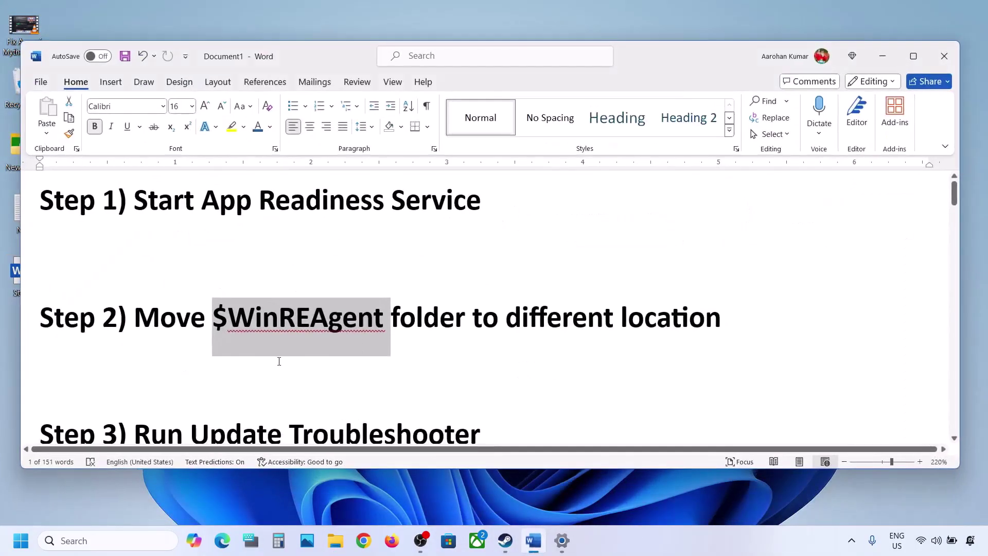
pyautogui.scroll(-3, 279, 361)
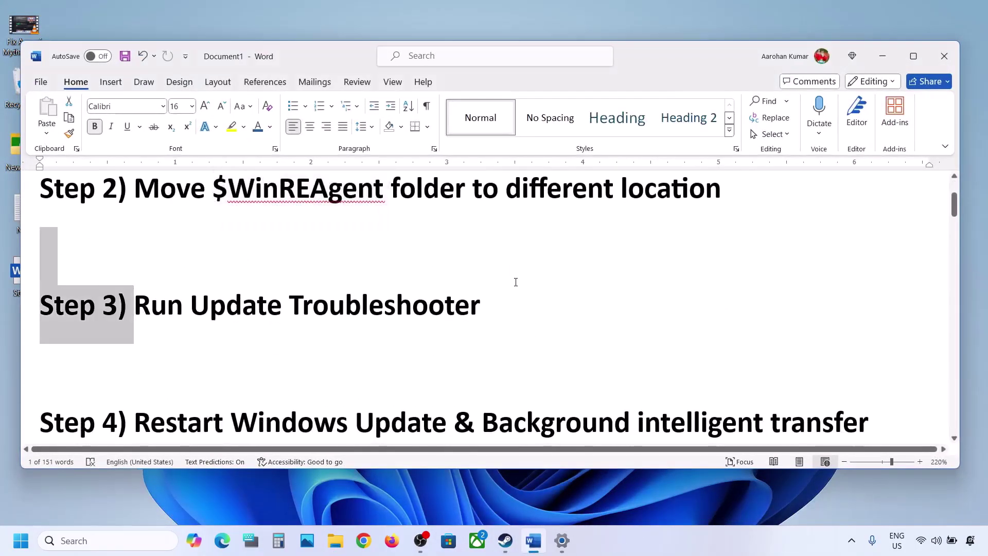
pyautogui.hotkey('alt', 'Tab')
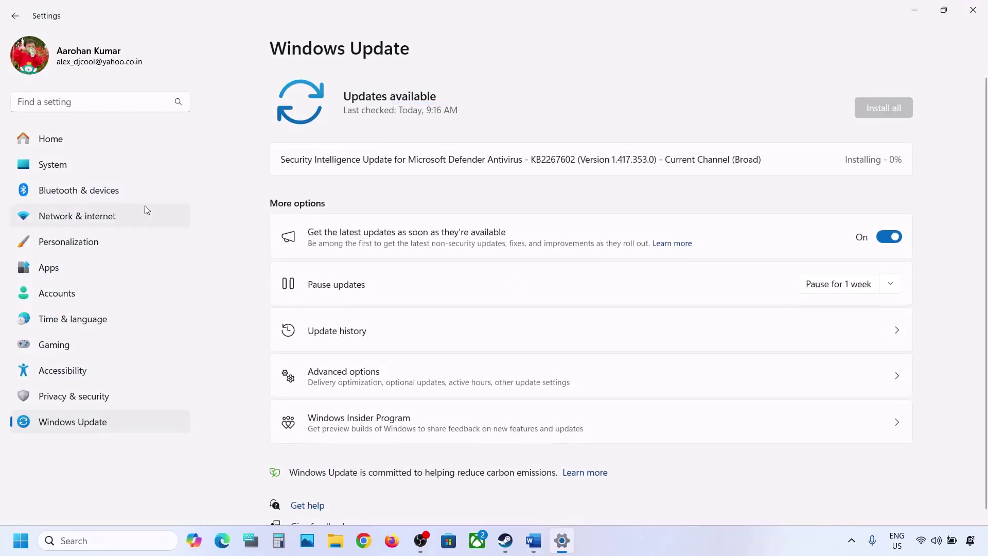
# - Run the Windows Update troubleshooter from System > Troubleshoot > Other troubleshooters
pyautogui.click(82, 170)
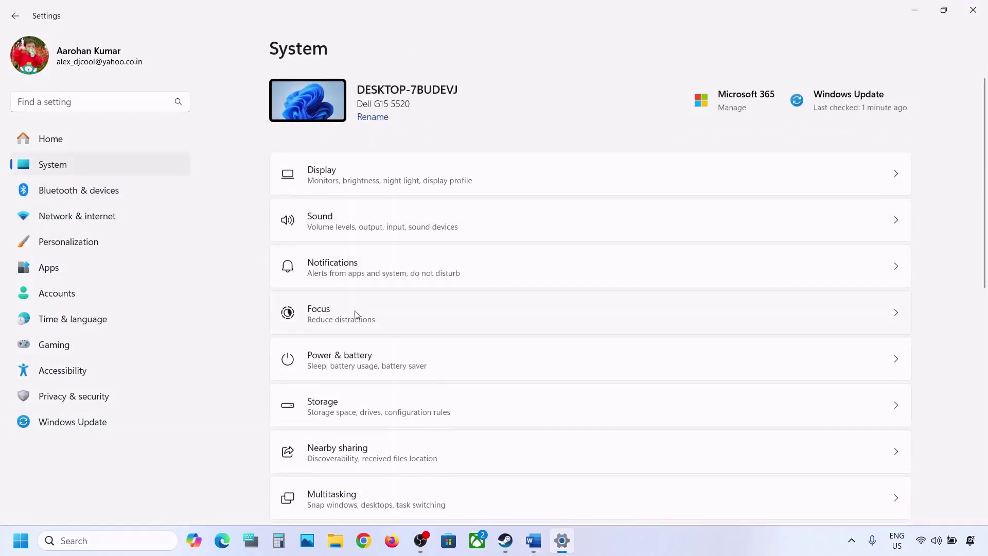
pyautogui.scroll(-2, 355, 340)
pyautogui.scroll(-3, 372, 408)
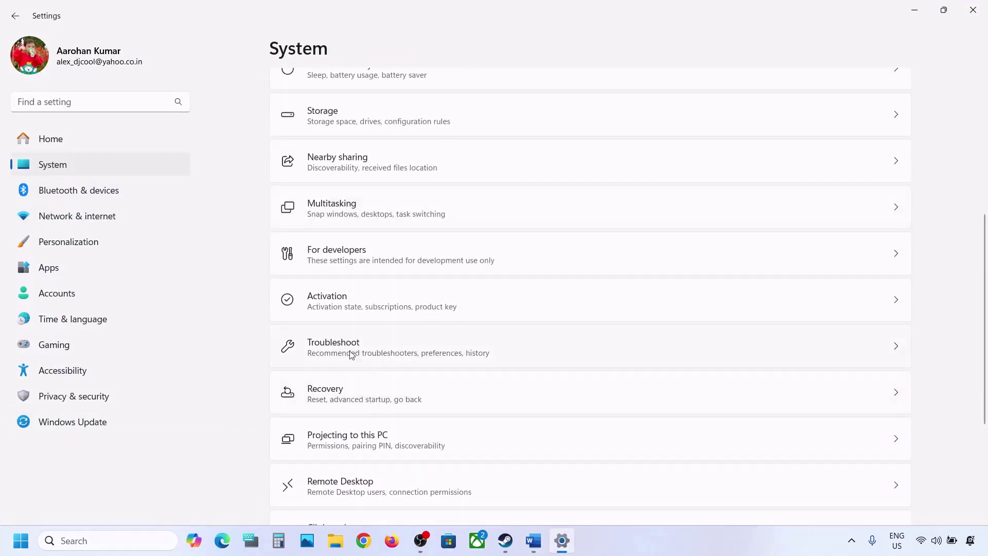
pyautogui.click(368, 356)
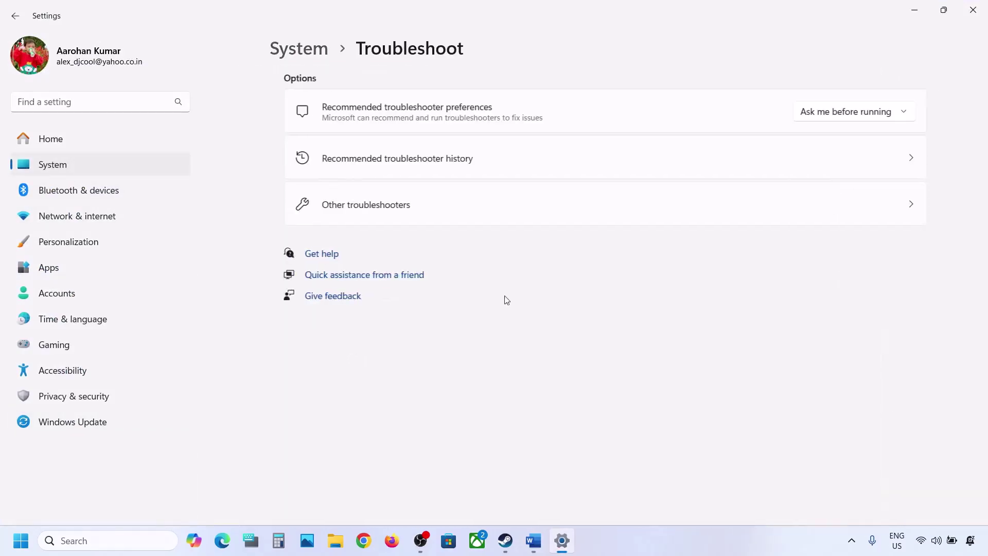
pyautogui.click(392, 215)
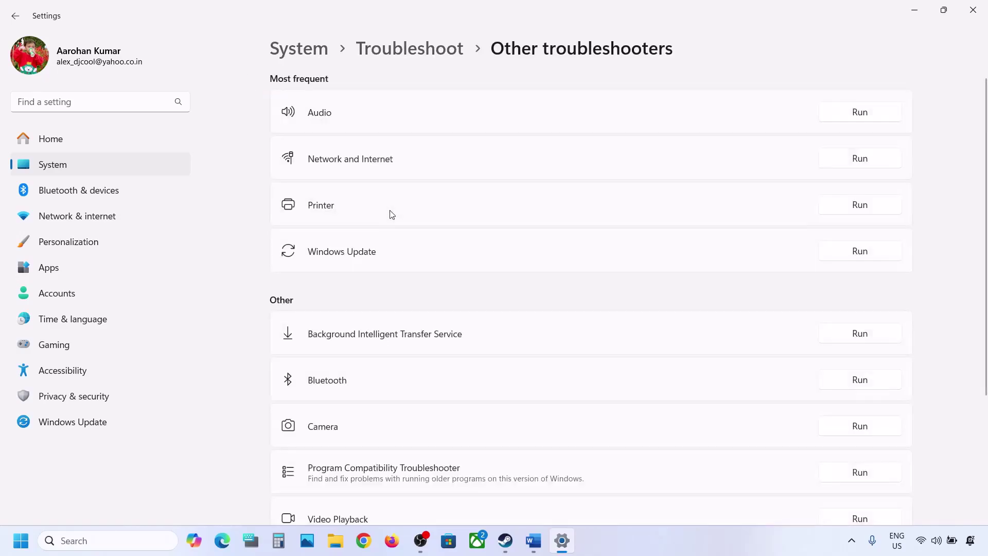
pyautogui.click(860, 251)
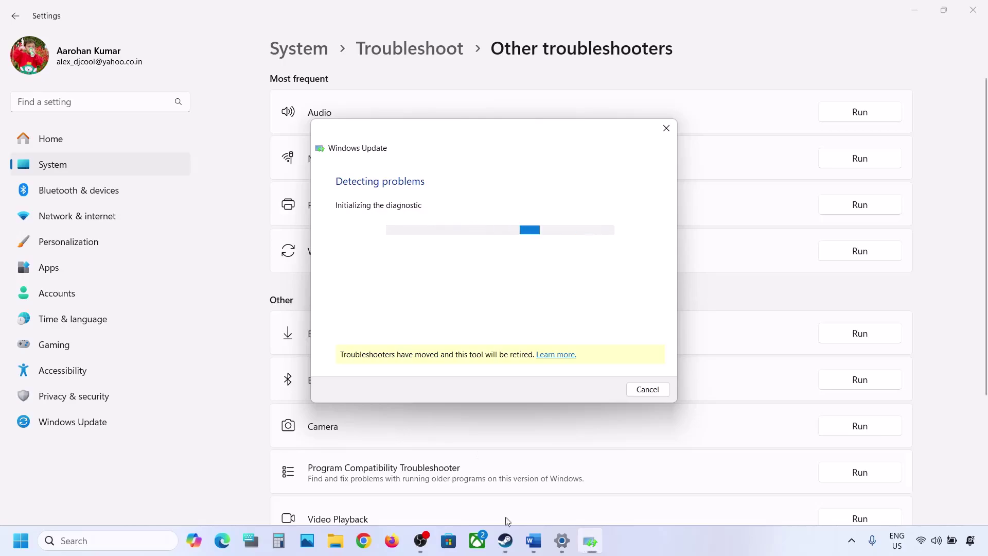
pyautogui.click(532, 548)
# - Mark the Step 4 note in Word and launch the Services console by searching 'services'
pyautogui.scroll(-2, 338, 337)
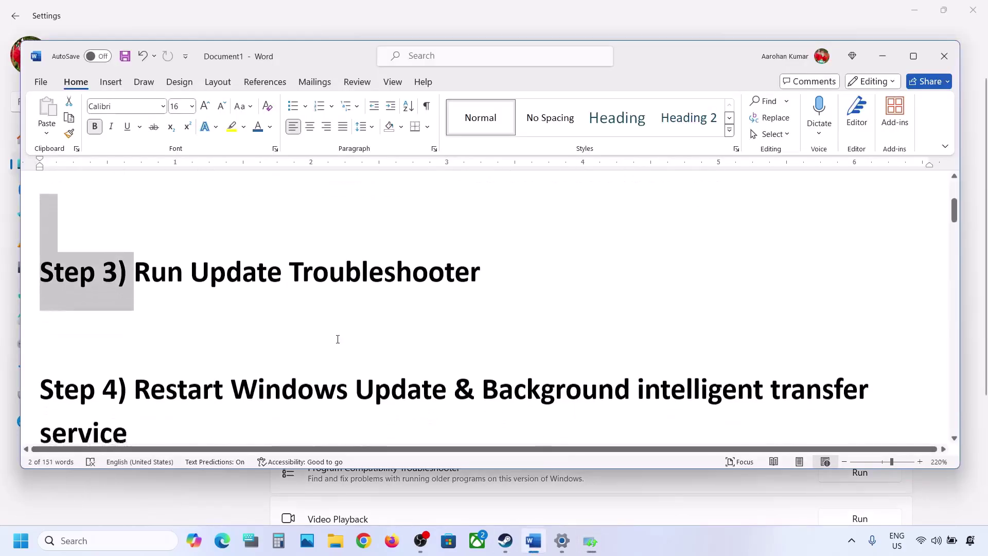
pyautogui.moveTo(135, 328); pyautogui.dragTo(658, 341)
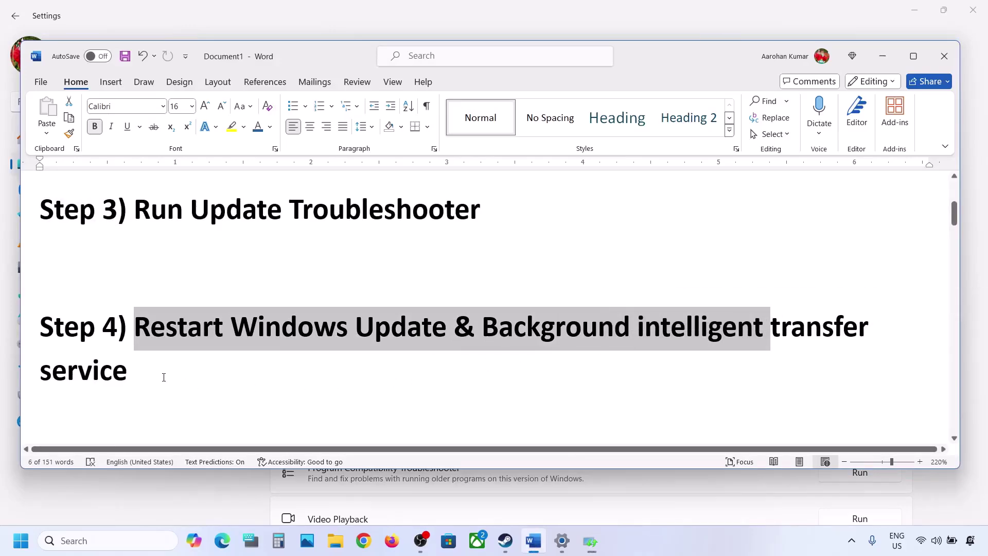
pyautogui.click(114, 540)
pyautogui.write('ser')
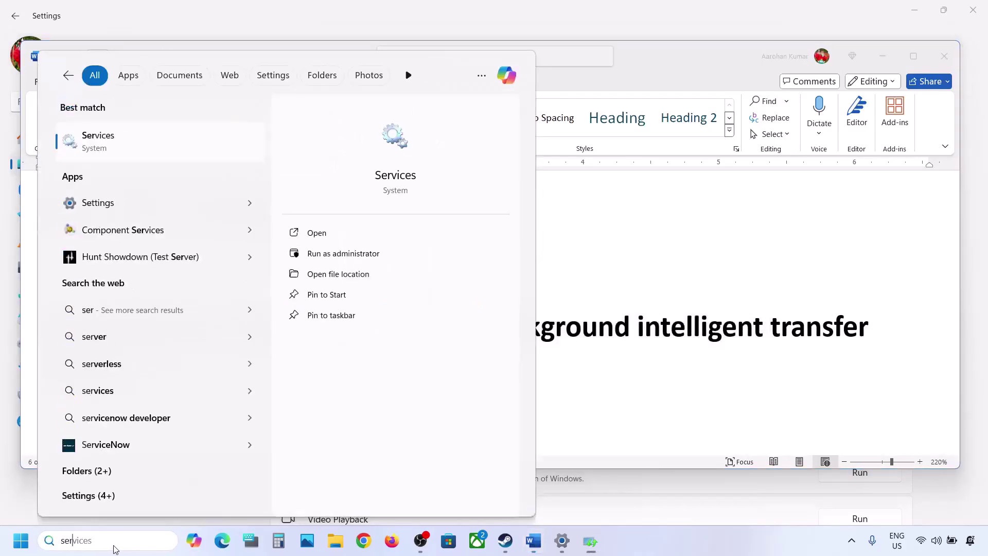
pyautogui.write('vices')
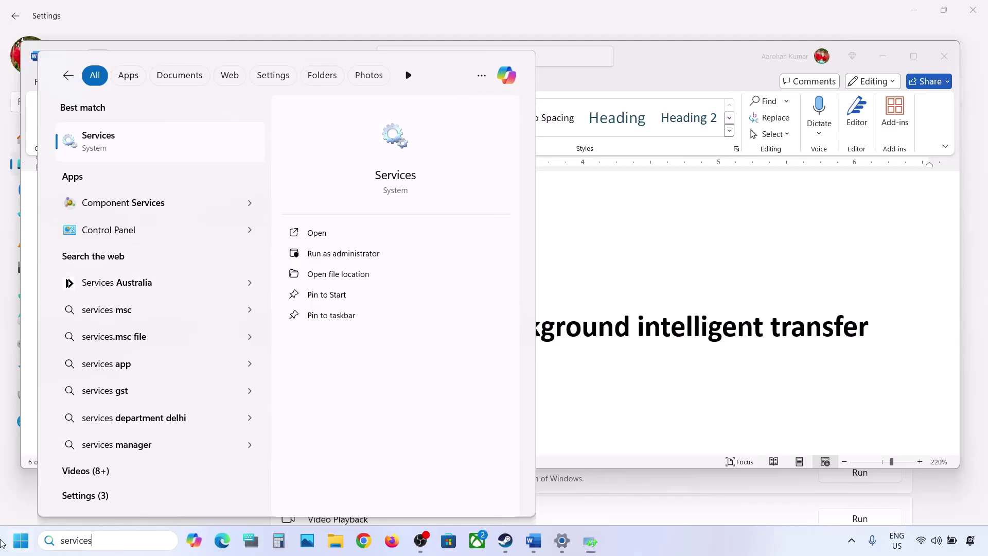
pyautogui.click(107, 137)
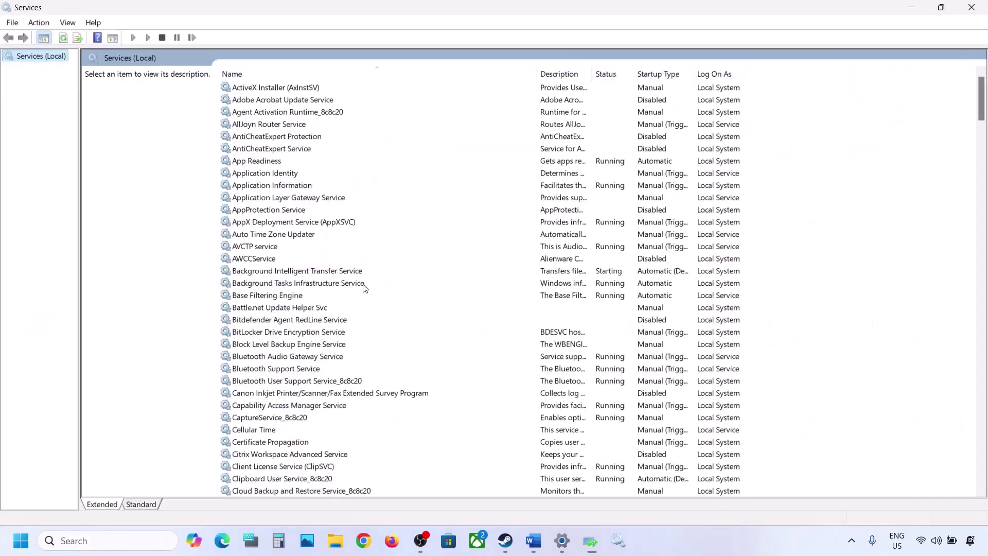
# - Set the Windows Update service's startup type to Automatic
pyautogui.click(338, 345)
pyautogui.press('w')
pyautogui.scroll(-7, 337, 347)
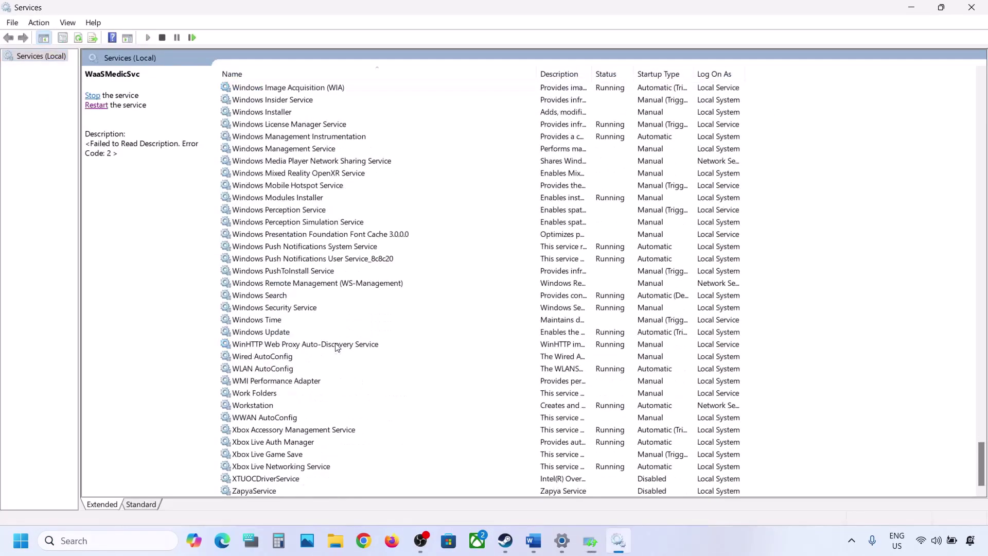
pyautogui.click(271, 333)
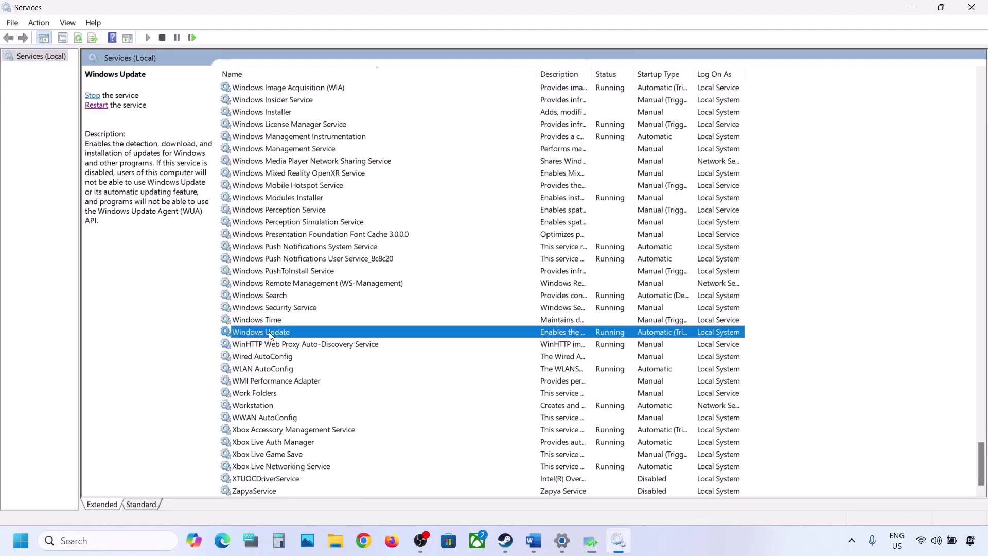
pyautogui.doubleClick(349, 337)
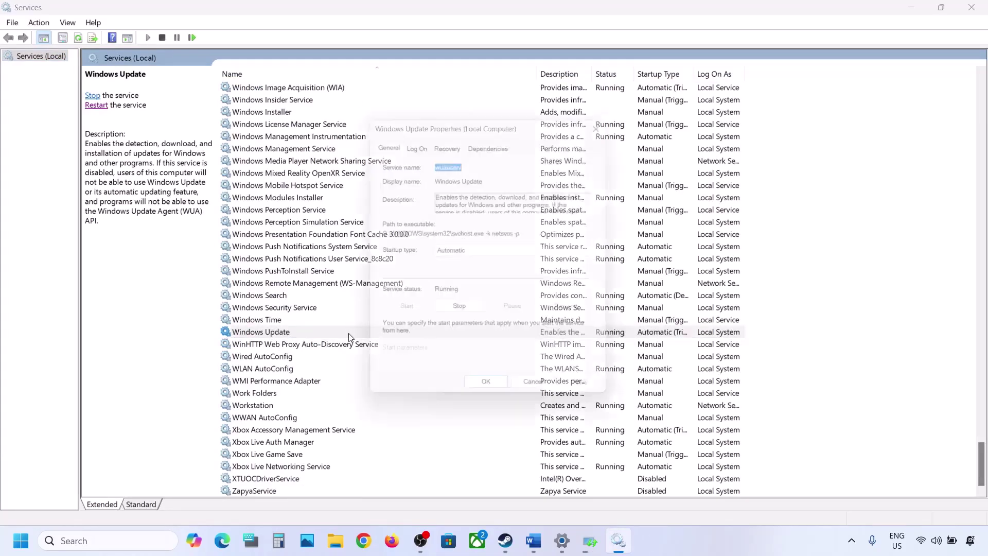
pyautogui.click(463, 255)
pyautogui.click(466, 275)
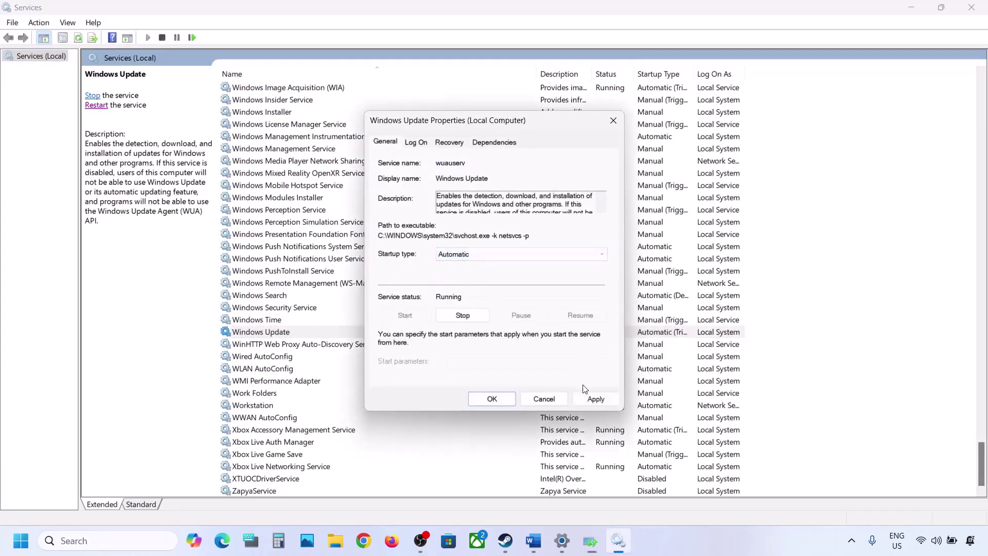
pyautogui.click(587, 396)
pyautogui.click(490, 399)
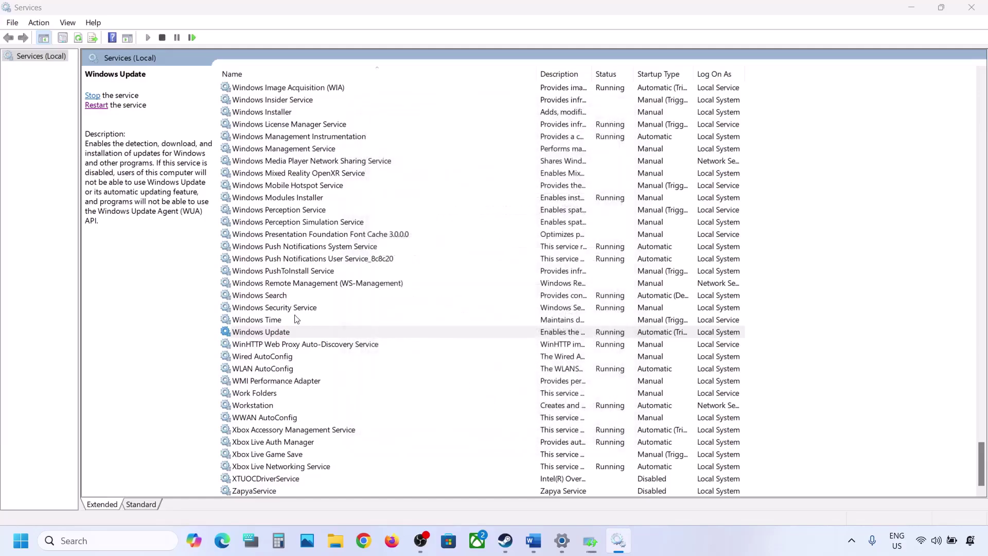
pyautogui.click(259, 335)
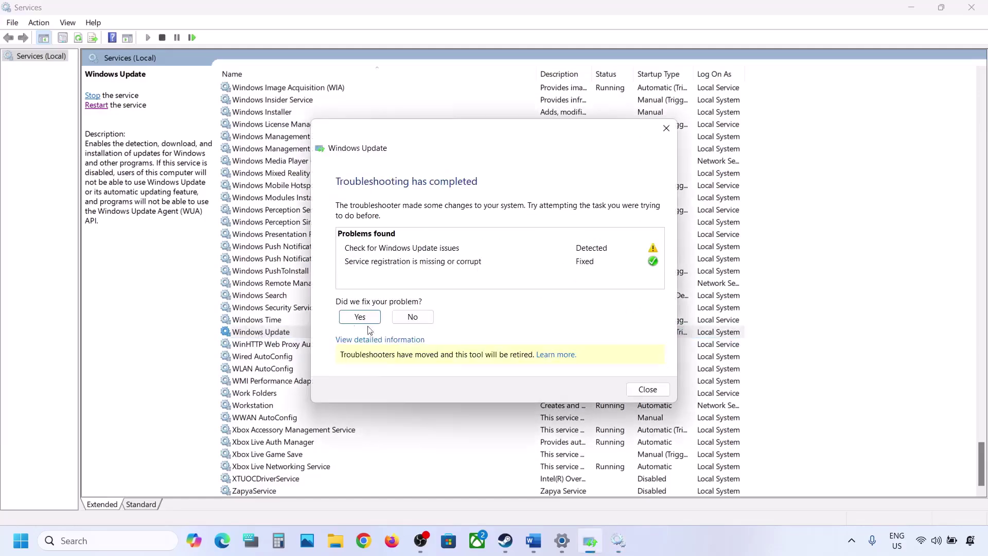
# - Close the finished troubleshooter report and restart the Windows Update service
pyautogui.click(647, 389)
pyautogui.rightClick(274, 335)
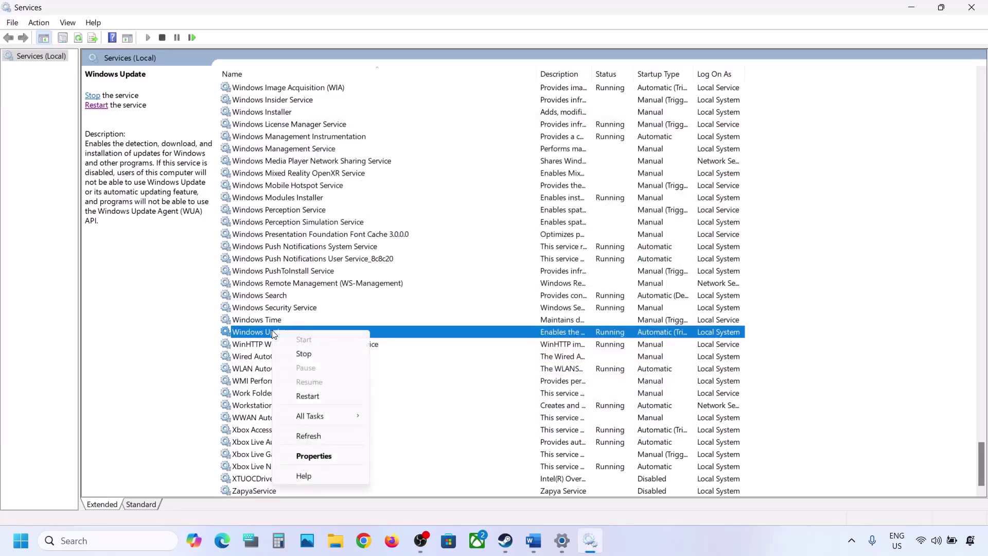
pyautogui.click(307, 396)
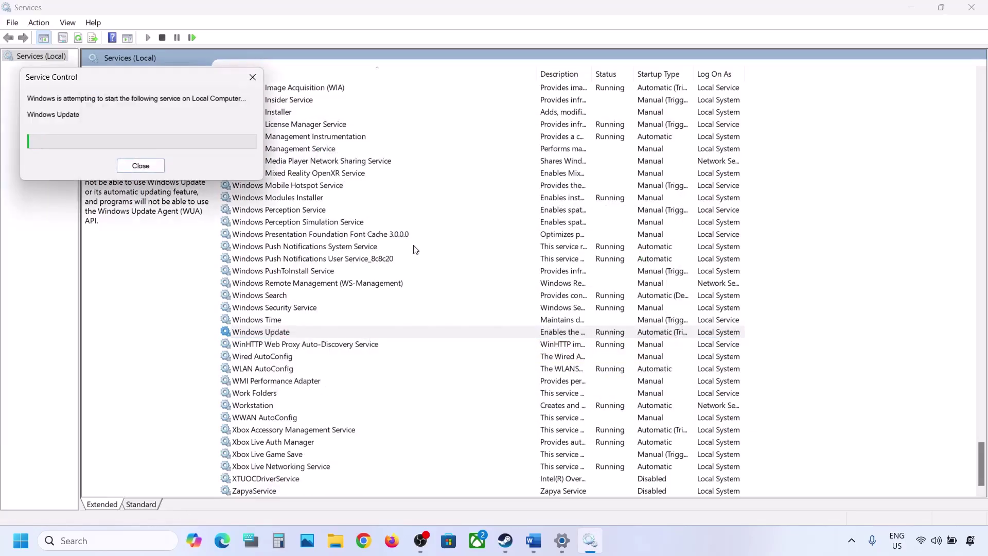
pyautogui.click(312, 272)
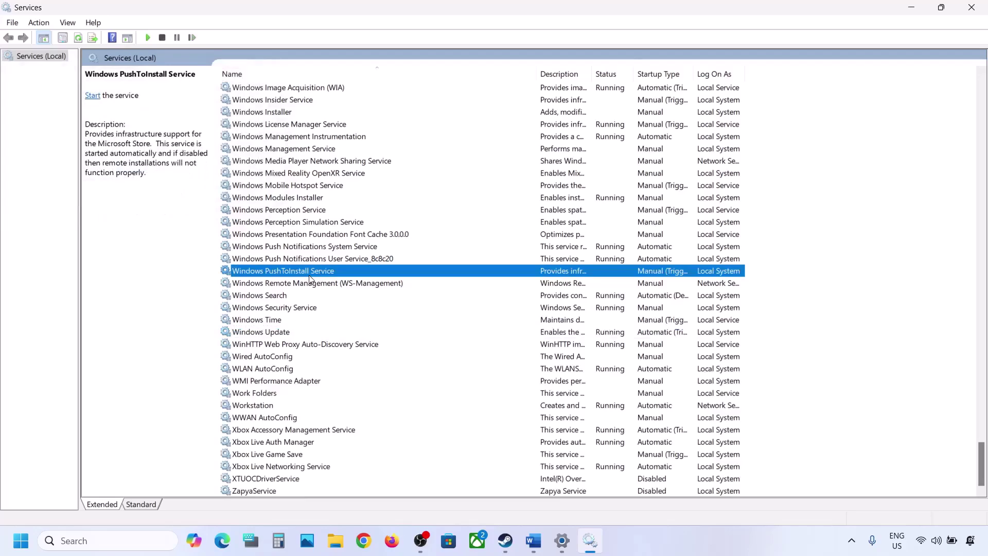
# - Set the Background Intelligent Transfer Service's startup type to Automatic
pyautogui.press('b')
pyautogui.scroll(5, 330, 276)
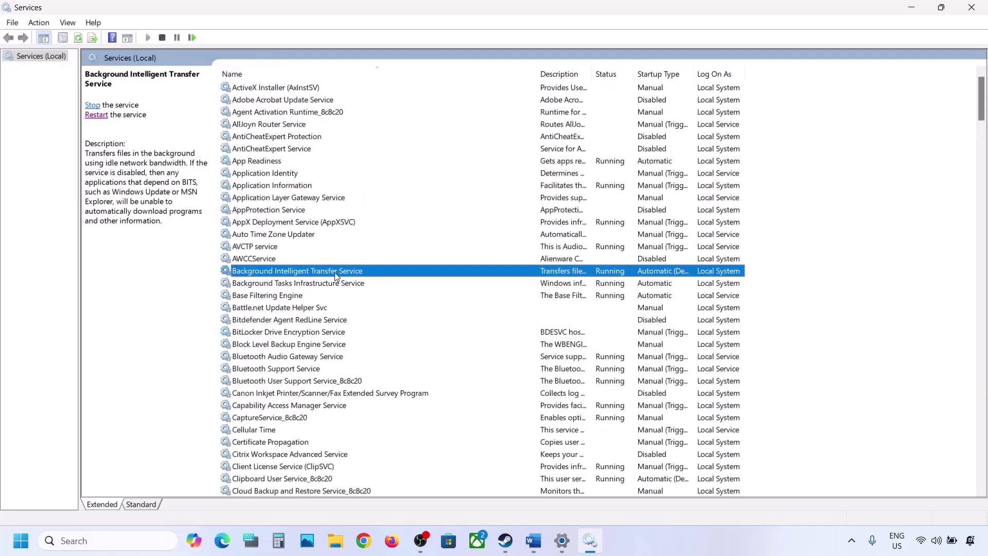
pyautogui.doubleClick(334, 273)
pyautogui.click(481, 254)
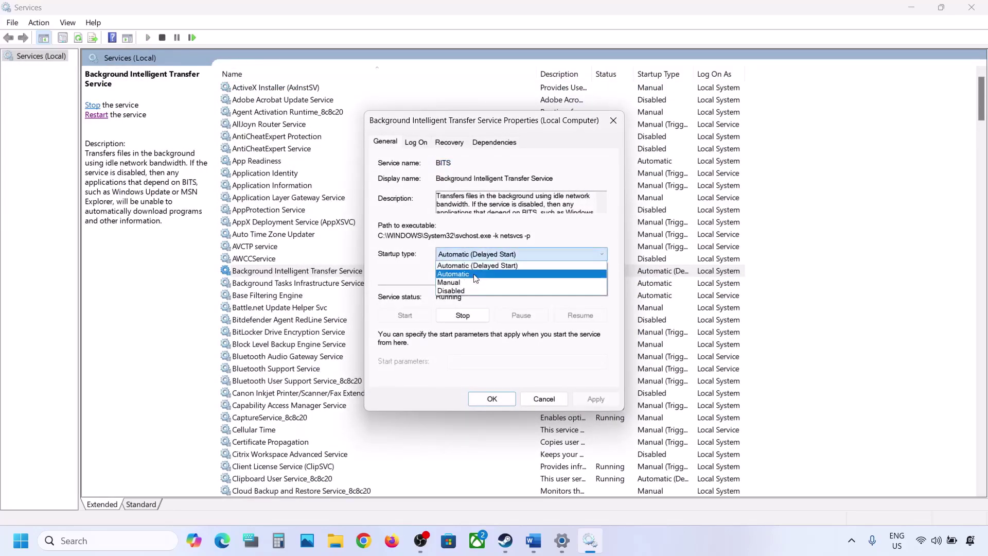
pyautogui.click(475, 278)
pyautogui.click(587, 400)
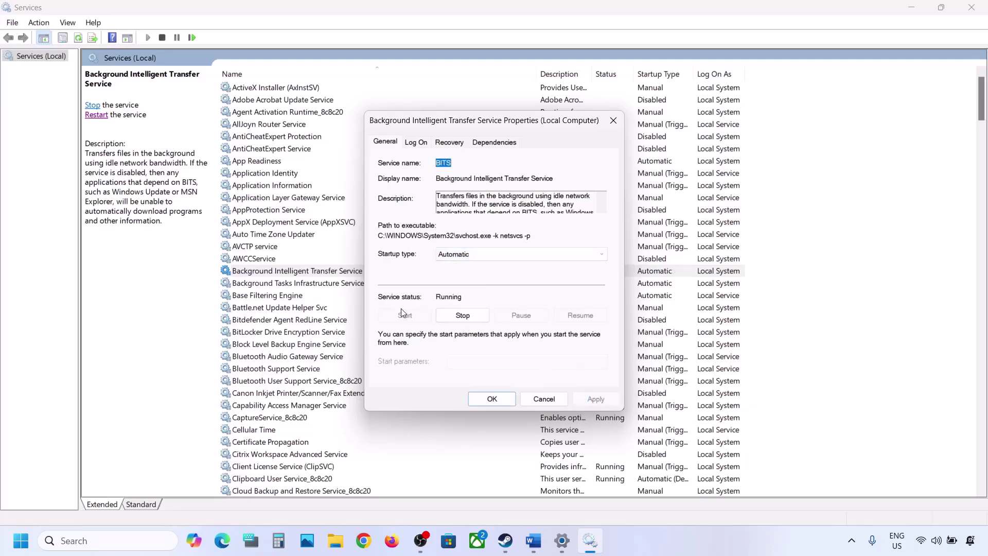
pyautogui.click(484, 401)
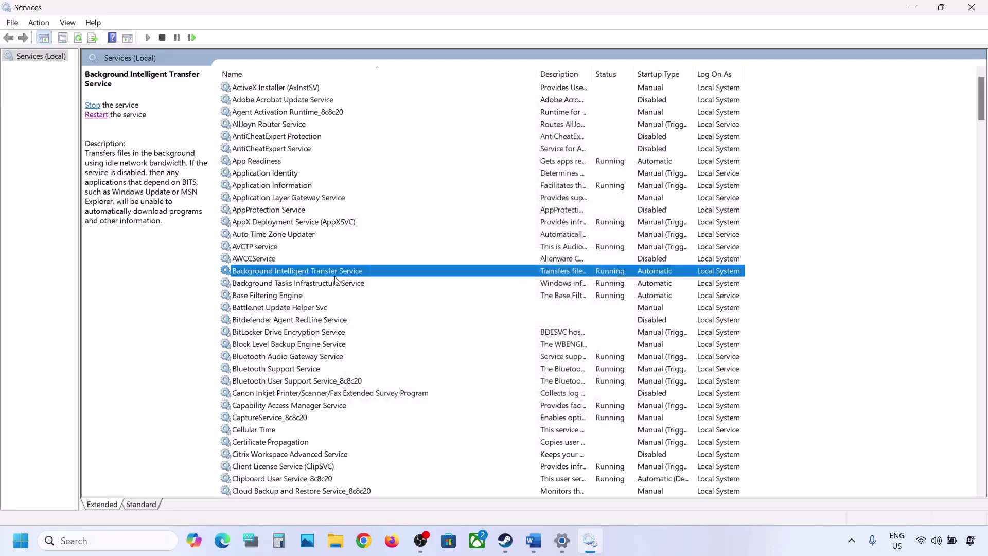
# - Restart the Background Intelligent Transfer Service
pyautogui.rightClick(315, 272)
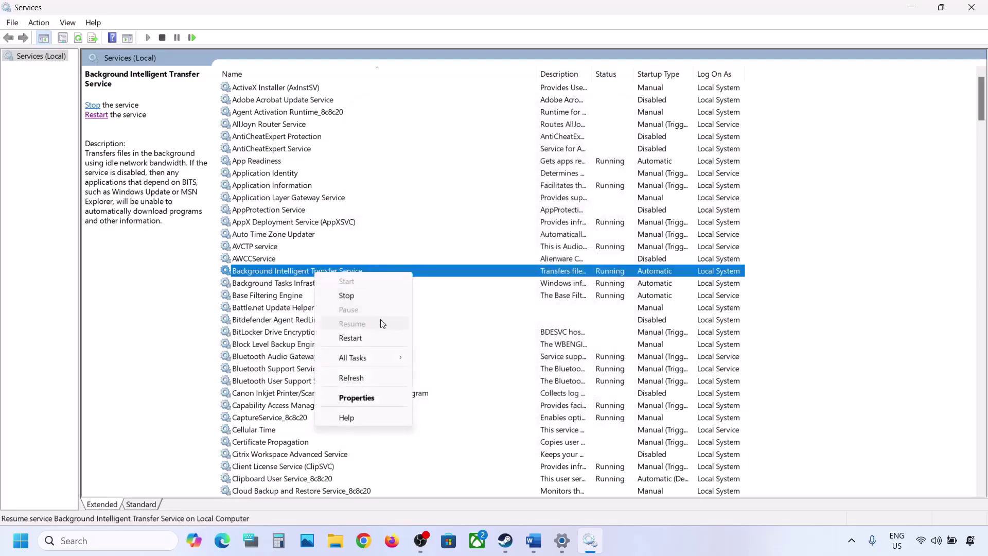
pyautogui.click(351, 338)
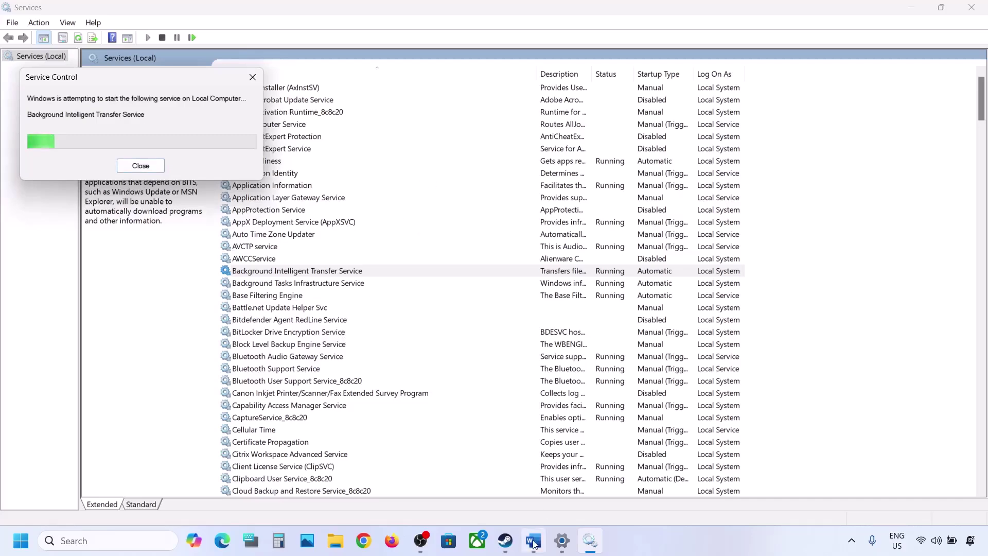
pyautogui.moveTo(535, 543)
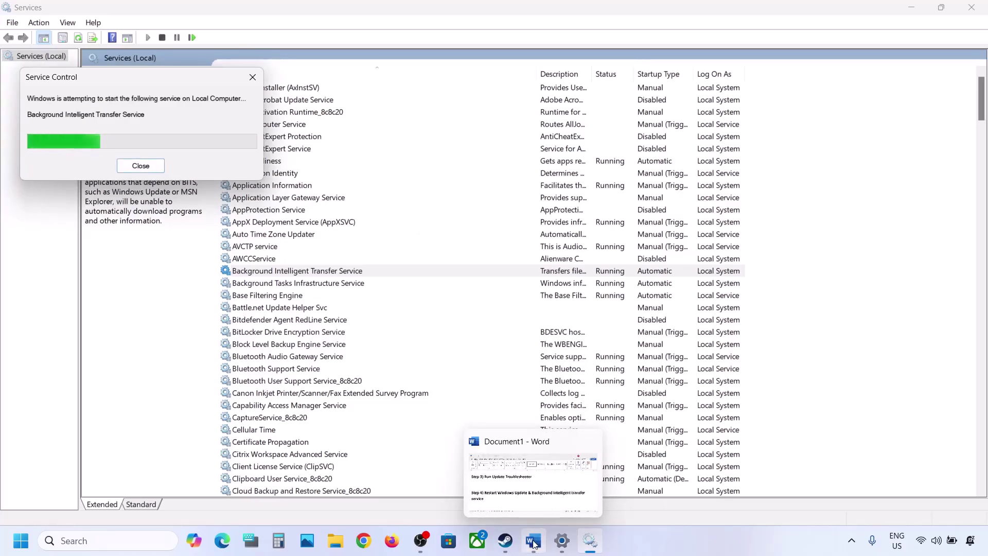
# - Copy the Step 5 Windows 11 download link from the Word notes for a new Chrome tab
pyautogui.click(534, 541)
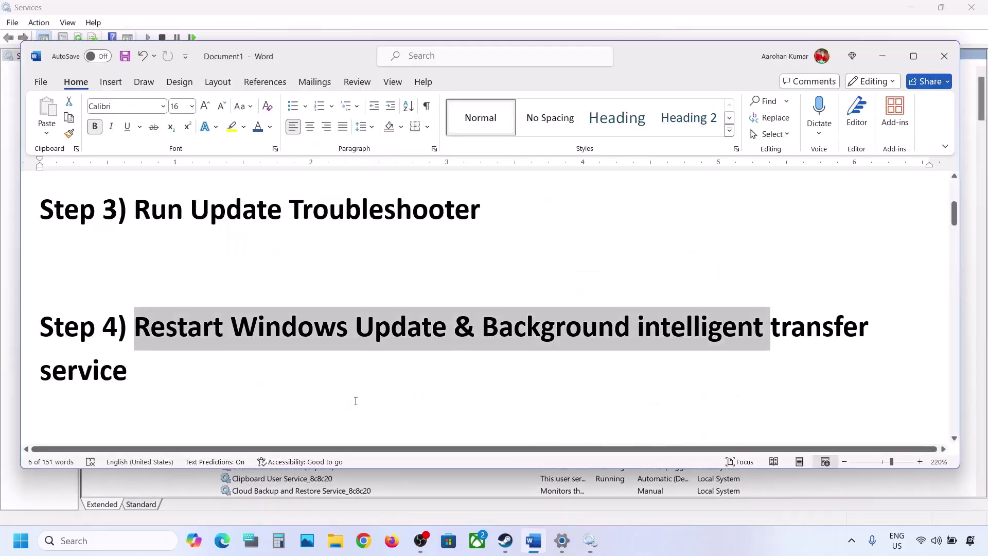
pyautogui.scroll(-5, 355, 401)
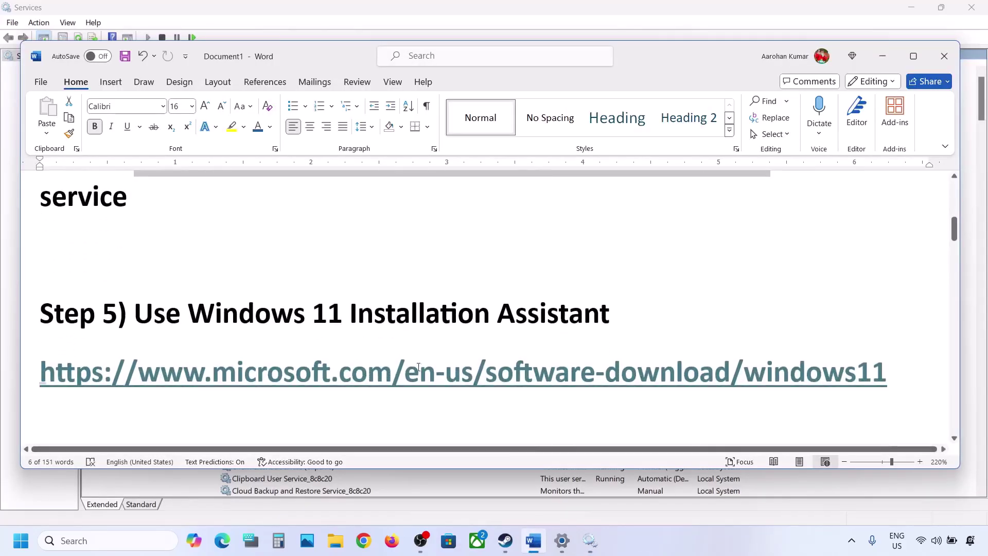
pyautogui.moveTo(904, 379); pyautogui.dragTo(62, 387)
pyautogui.rightClick(203, 364)
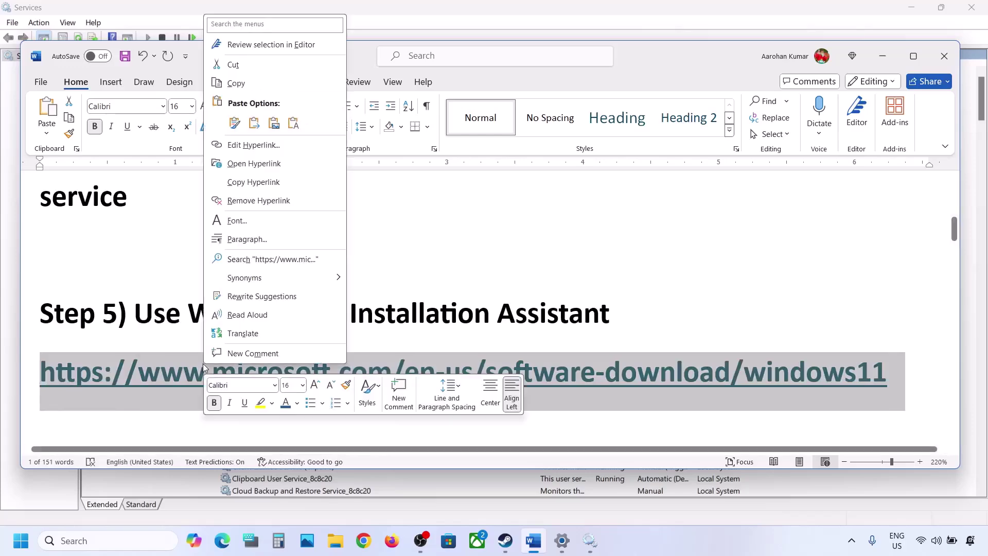
pyautogui.click(240, 90)
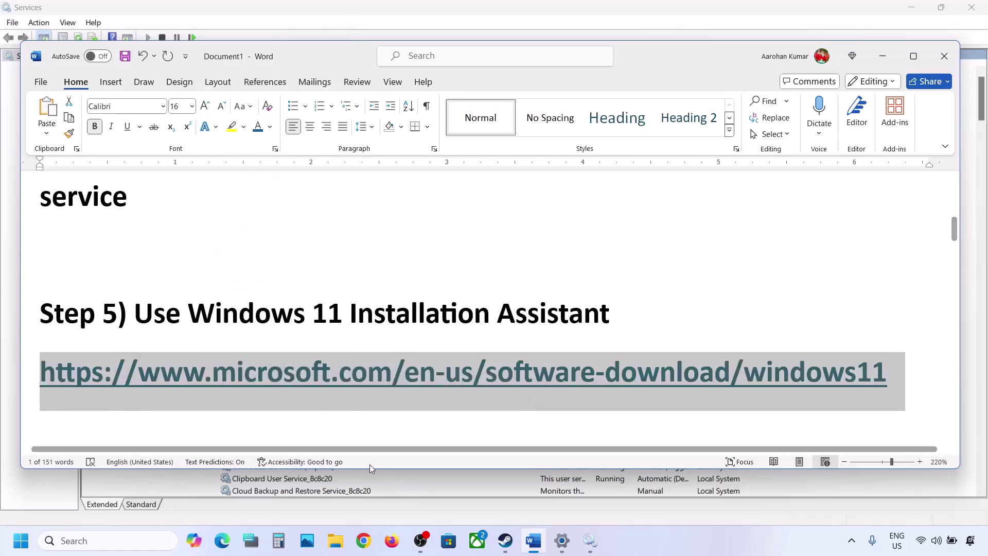
pyautogui.click(363, 531)
# - Load the Windows 11 download page and download the Windows 11 Installation Assistant
pyautogui.hotkey('ctrl', 'v')
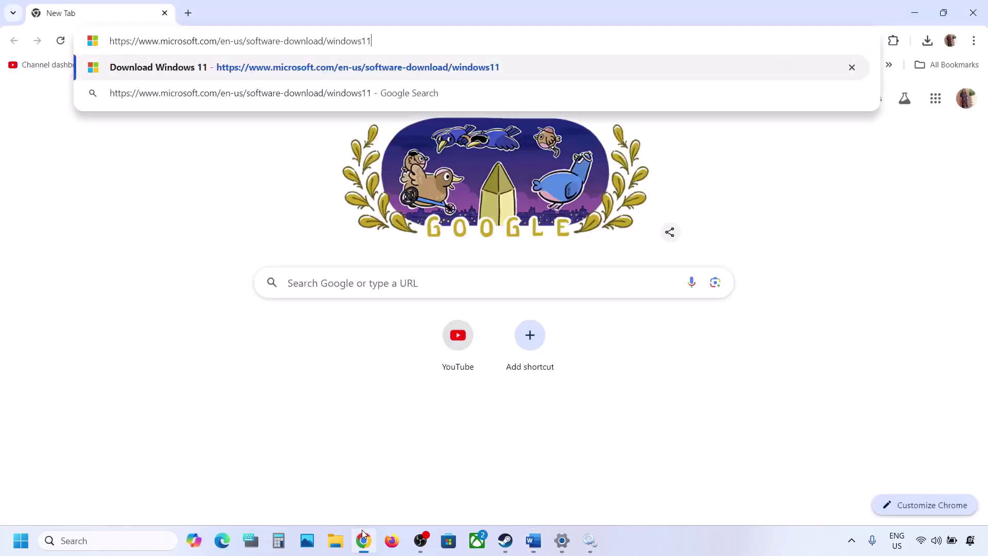
pyautogui.press('Return')
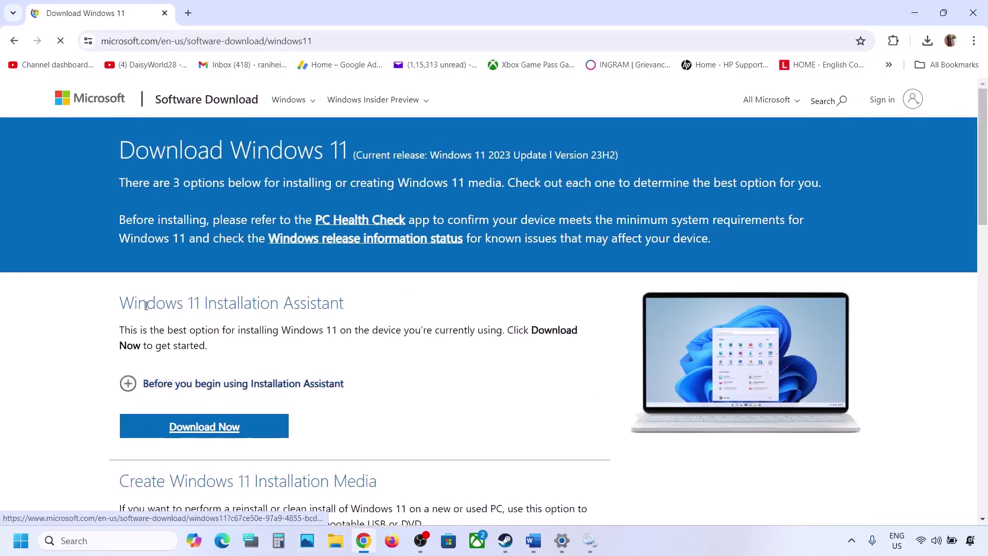
pyautogui.moveTo(121, 353); pyautogui.dragTo(380, 351)
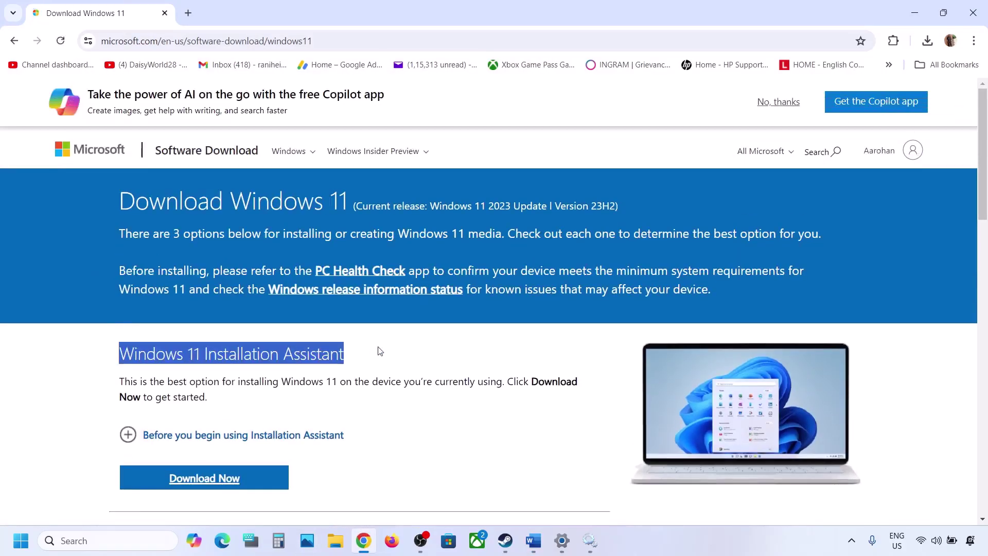
pyautogui.scroll(-3, 380, 351)
pyautogui.click(222, 304)
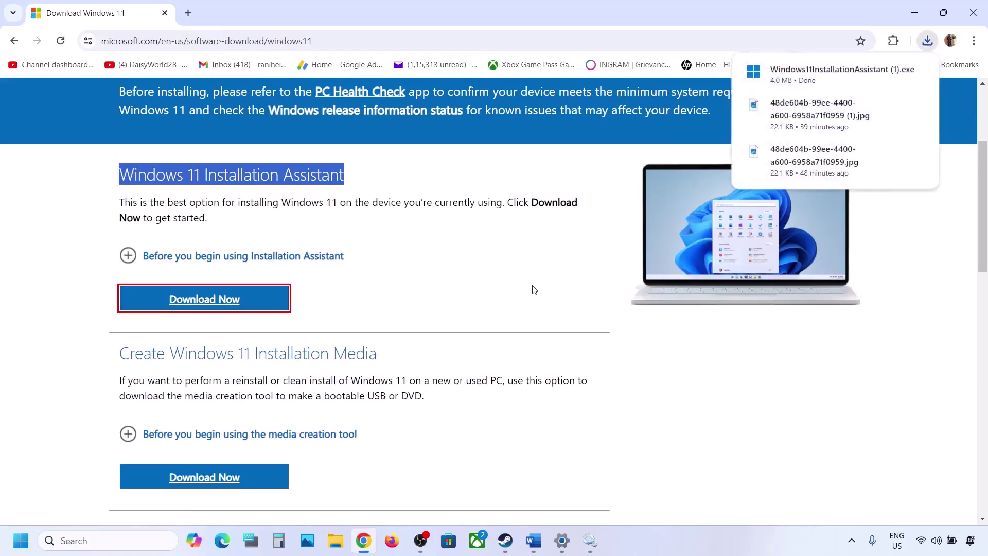
pyautogui.click(795, 67)
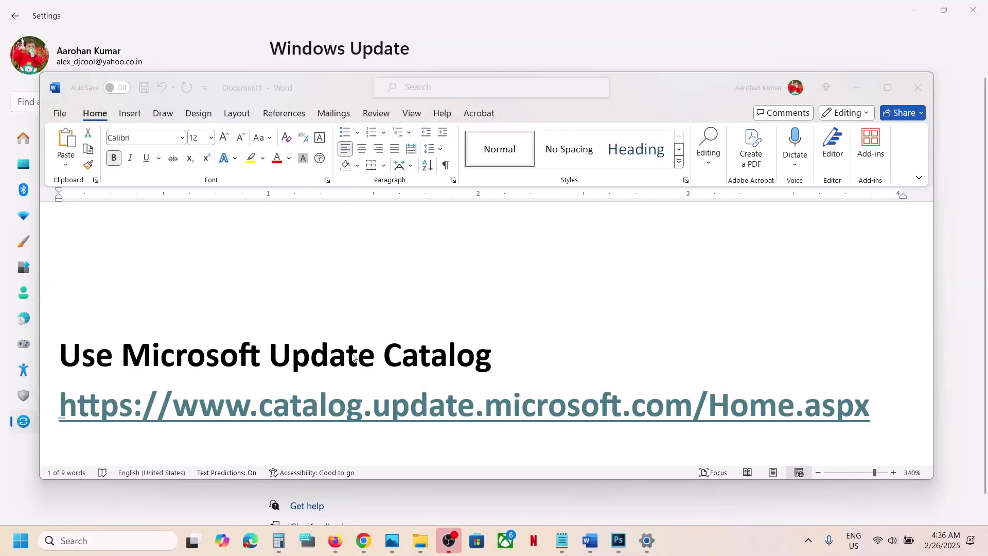
# - Open the Microsoft Update Catalog link from Word in a new maximized Chrome window
pyautogui.tripleClick(885, 413)
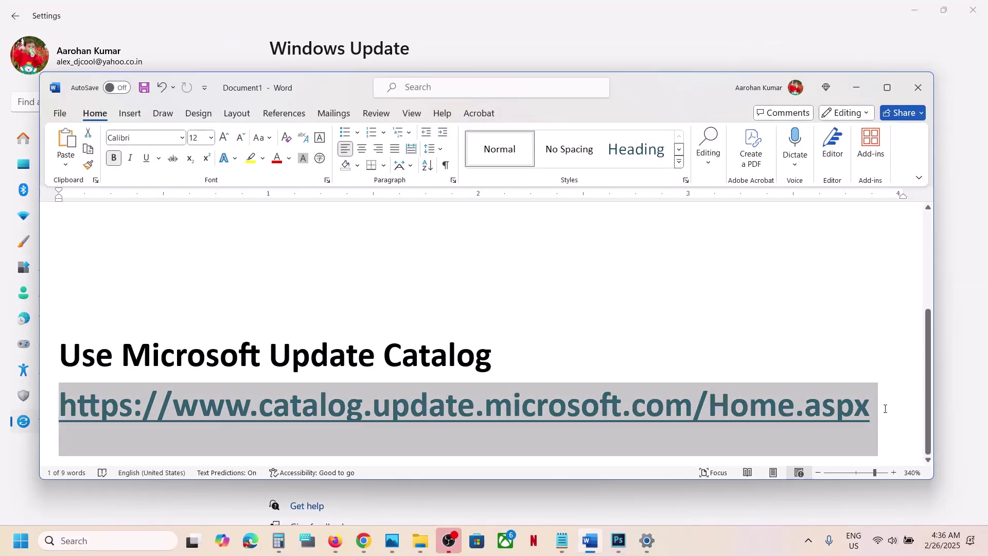
pyautogui.hotkey('ctrl', 'c')
pyautogui.rightClick(364, 540)
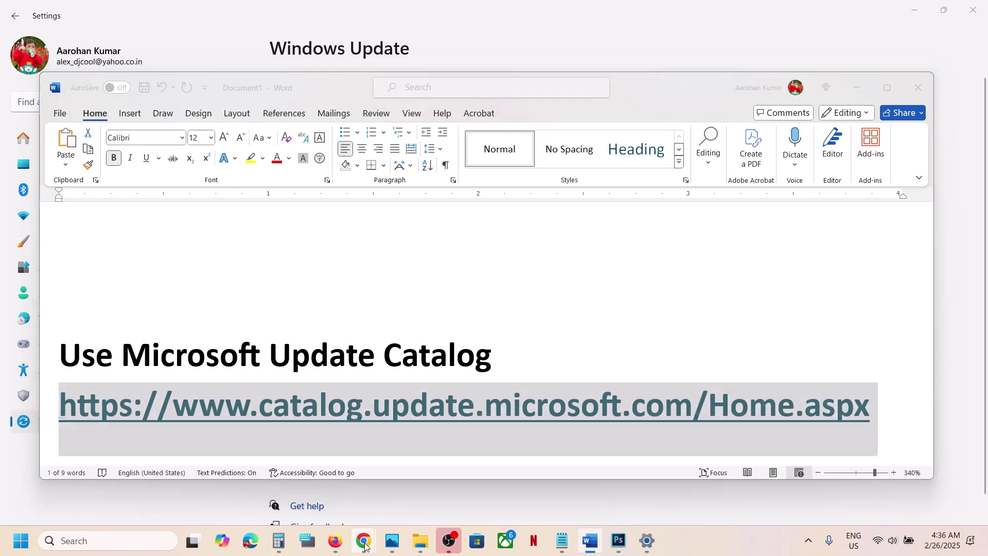
pyautogui.click(344, 420)
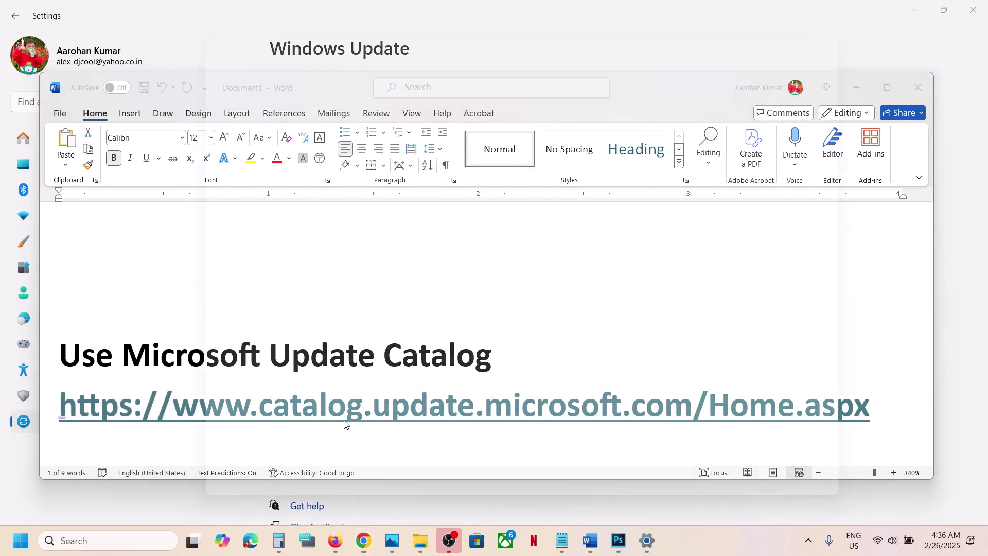
pyautogui.hotkey('ctrl', 'v')
pyautogui.press('Return')
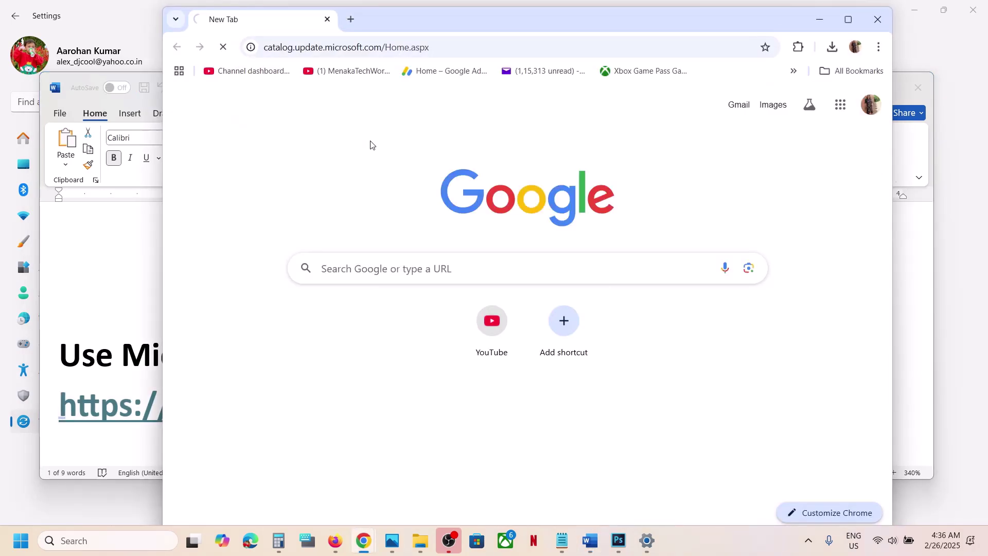
pyautogui.click(849, 19)
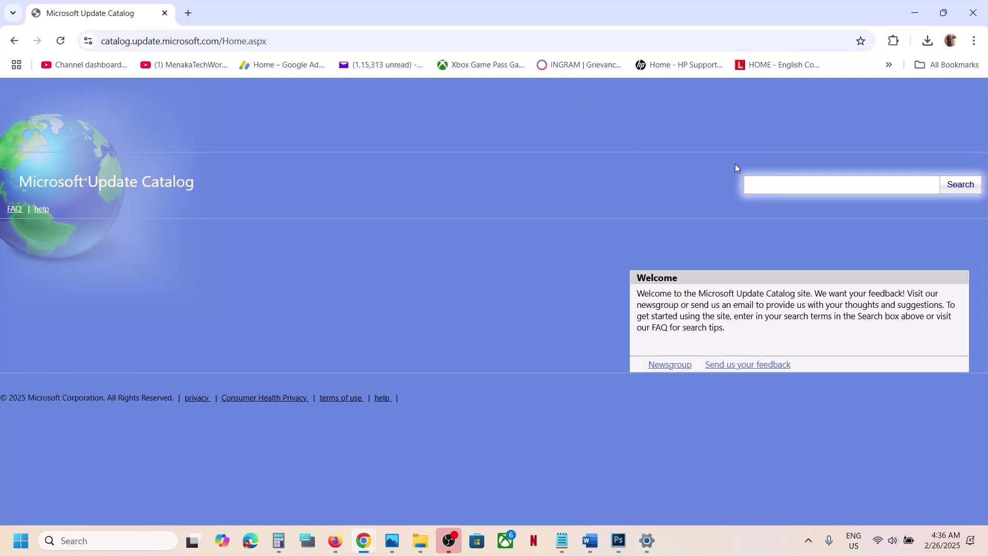
pyautogui.click(646, 540)
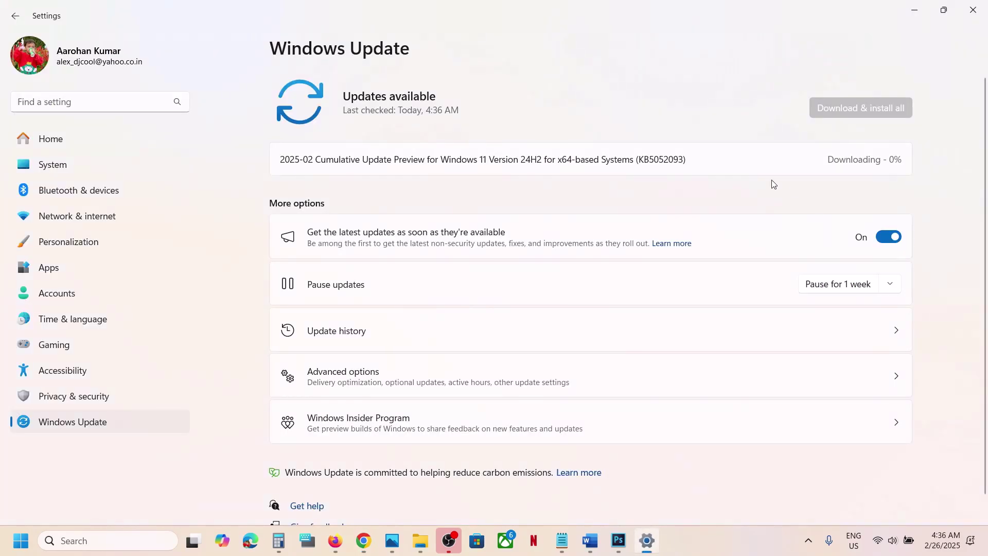
# - Search the Update Catalog for KB5052093, copied from the Windows Update title
pyautogui.doubleClick(669, 158)
pyautogui.click(669, 158)
pyautogui.doubleClick(669, 158)
pyautogui.click(669, 158)
pyautogui.click(919, 9)
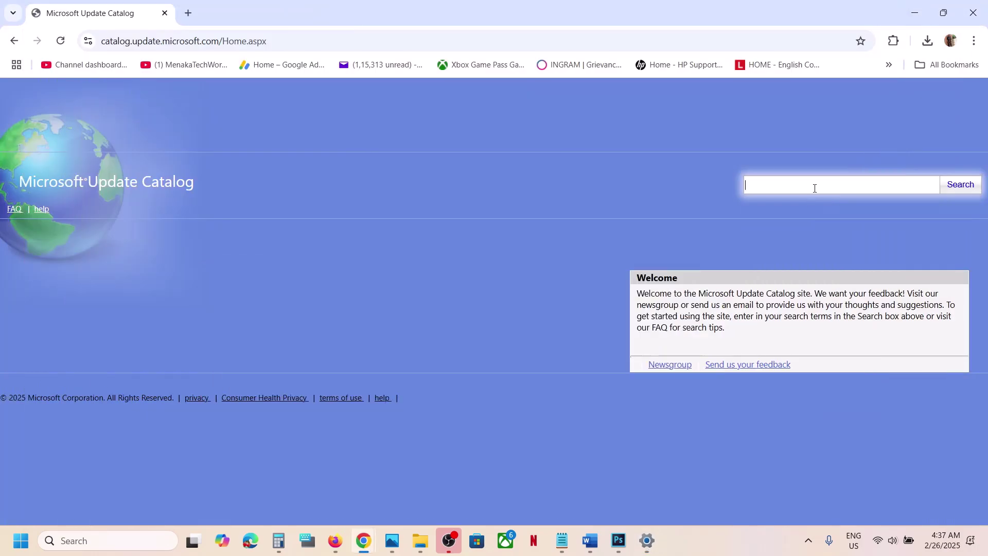
pyautogui.hotkey('ctrl', 'v')
pyautogui.click(960, 192)
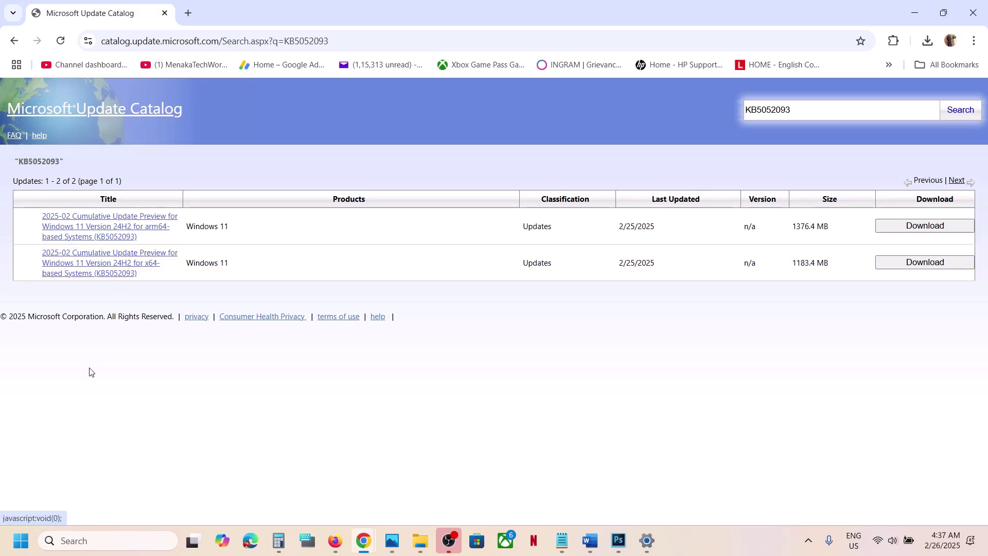
pyautogui.click(21, 540)
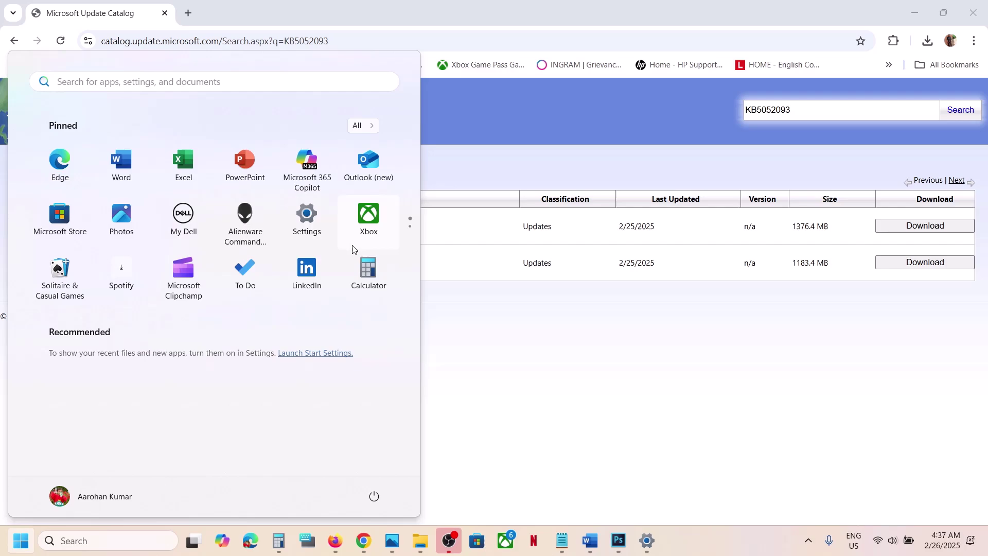
# - Check System > About to confirm a 64-bit operating system on an x64-based processor
pyautogui.click(307, 216)
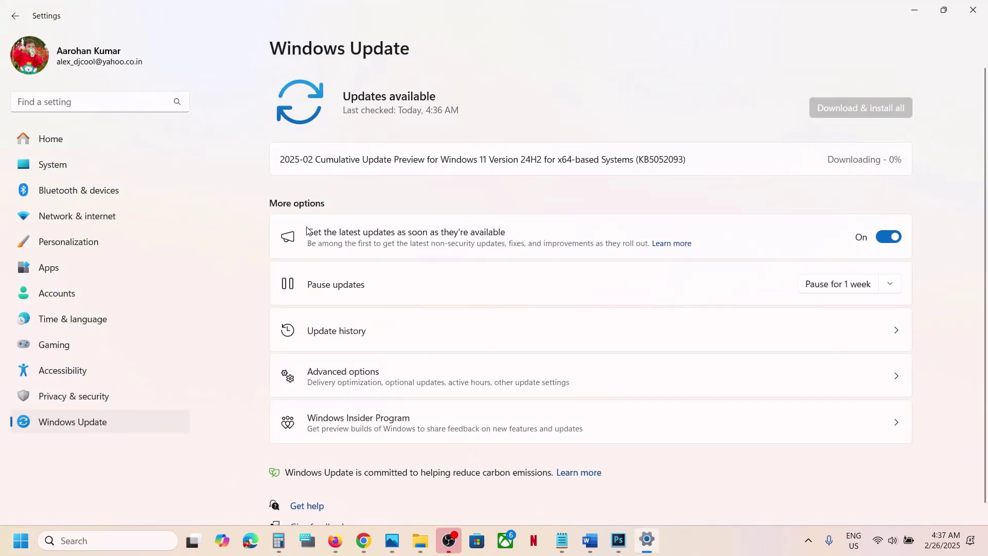
pyautogui.click(51, 166)
pyautogui.scroll(-5, 381, 344)
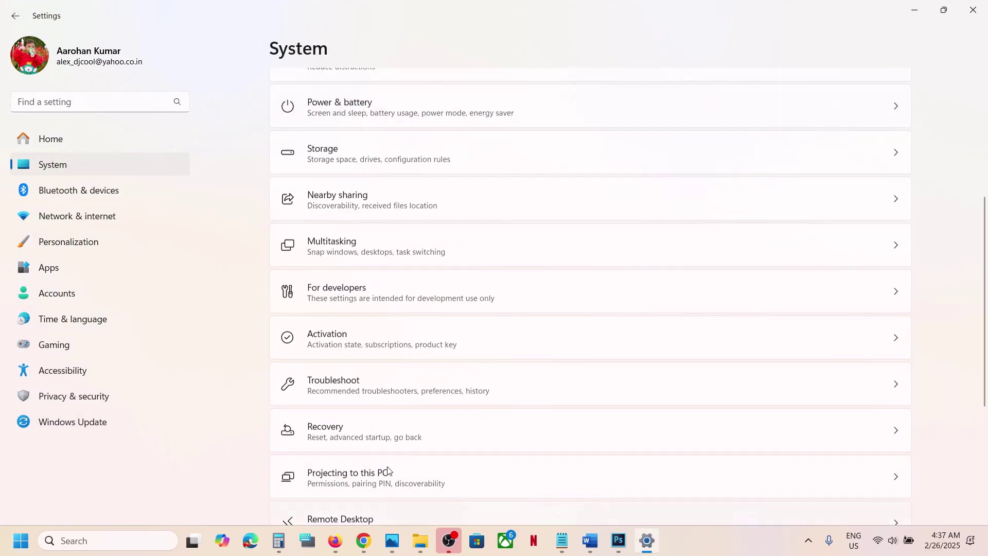
pyautogui.scroll(-5, 410, 402)
pyautogui.click(343, 469)
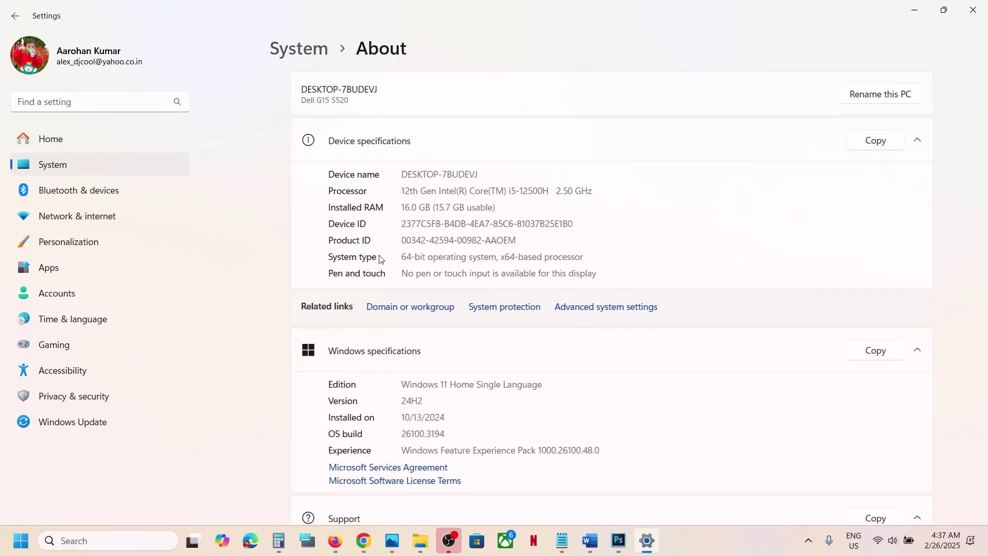
pyautogui.moveTo(388, 257); pyautogui.dragTo(563, 257)
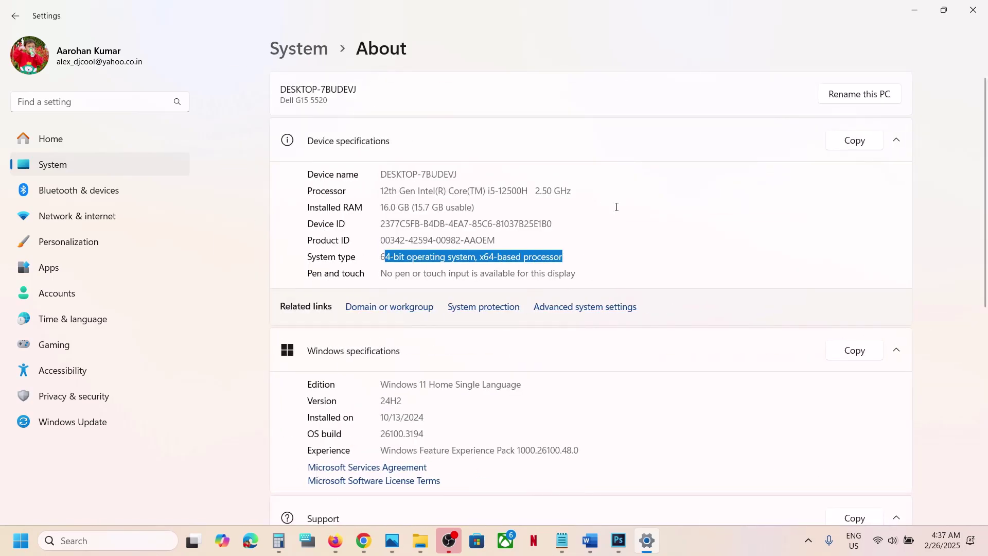
pyautogui.click(927, 16)
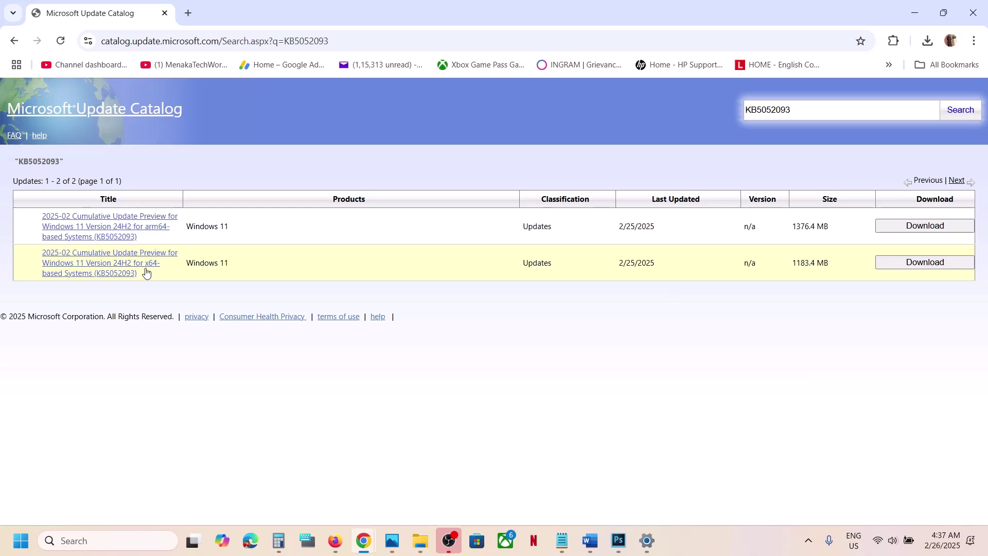
# - Download the kb5052093-x64 .msu package from the Update Catalog results
pyautogui.click(922, 267)
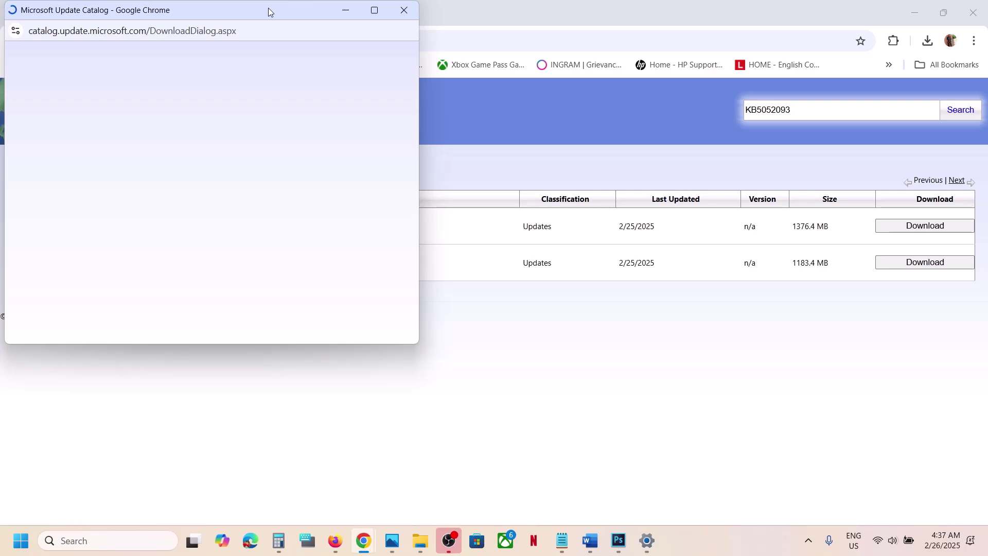
pyautogui.moveTo(269, 11); pyautogui.dragTo(545, 73)
pyautogui.moveTo(584, 105); pyautogui.dragTo(585, 105)
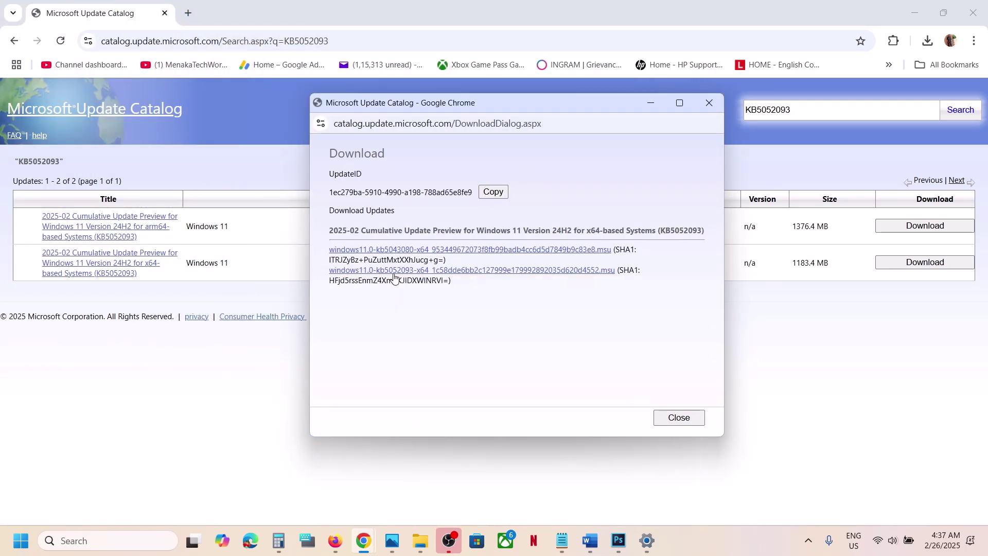
pyautogui.click(490, 277)
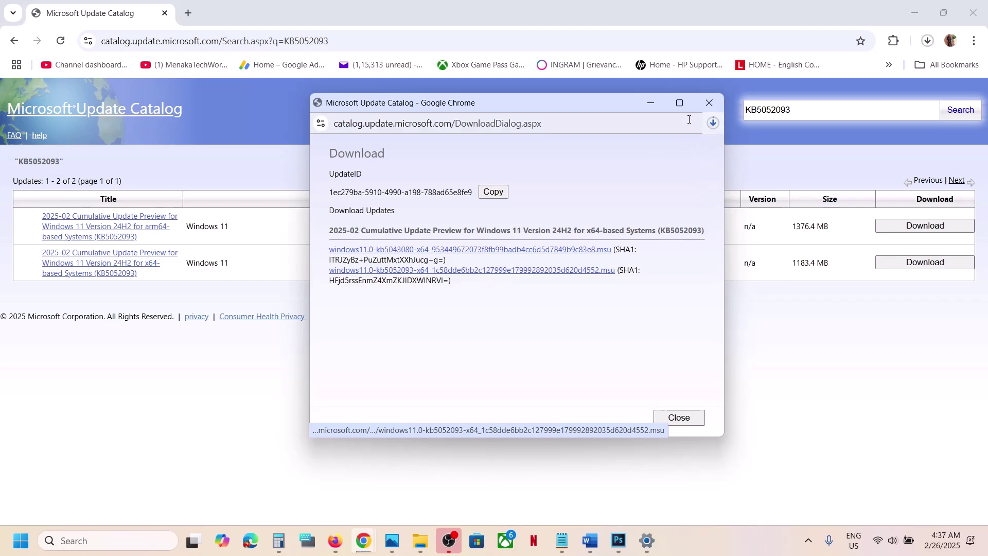
pyautogui.click(714, 123)
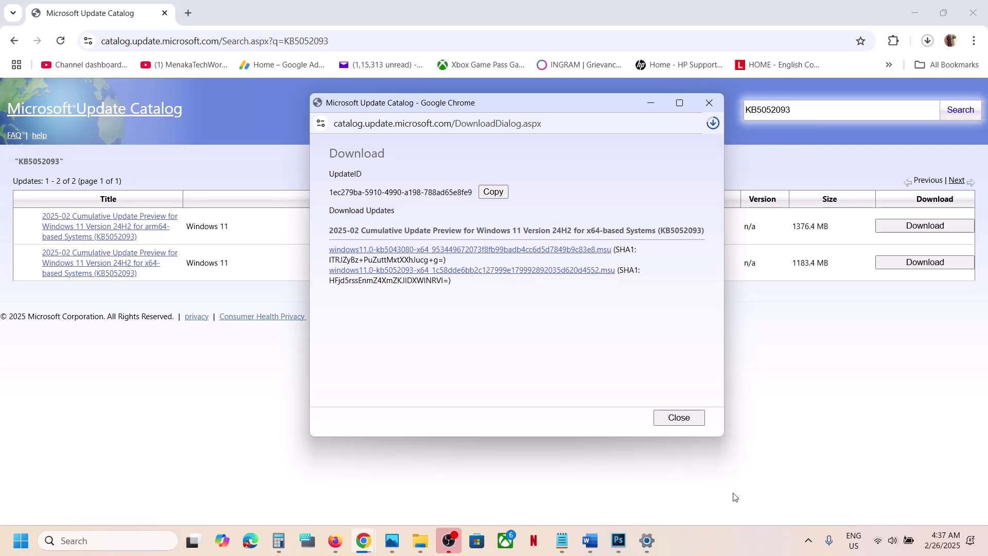
pyautogui.click(729, 553)
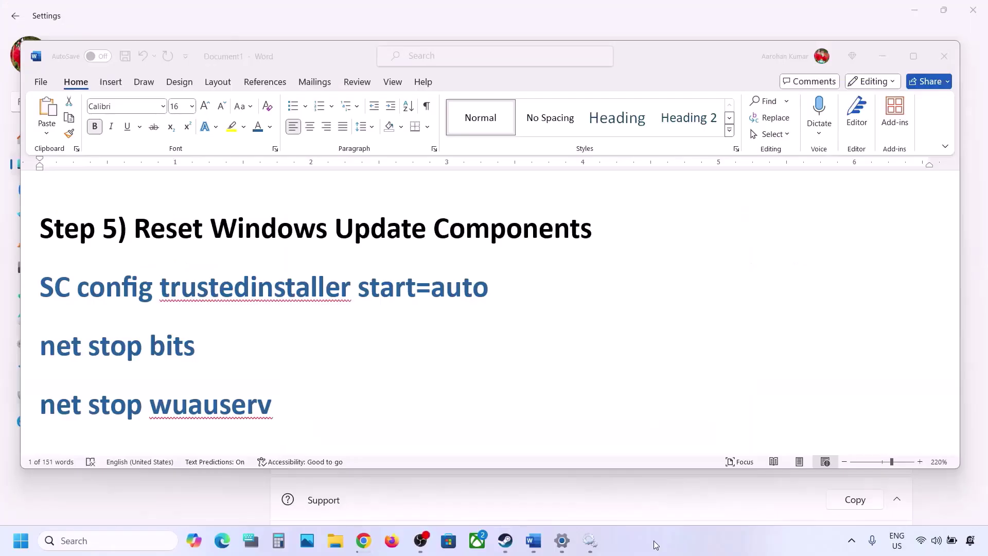
# - Copy the reset command lines from SC config through net start appidsvc in Word
pyautogui.click(134, 230)
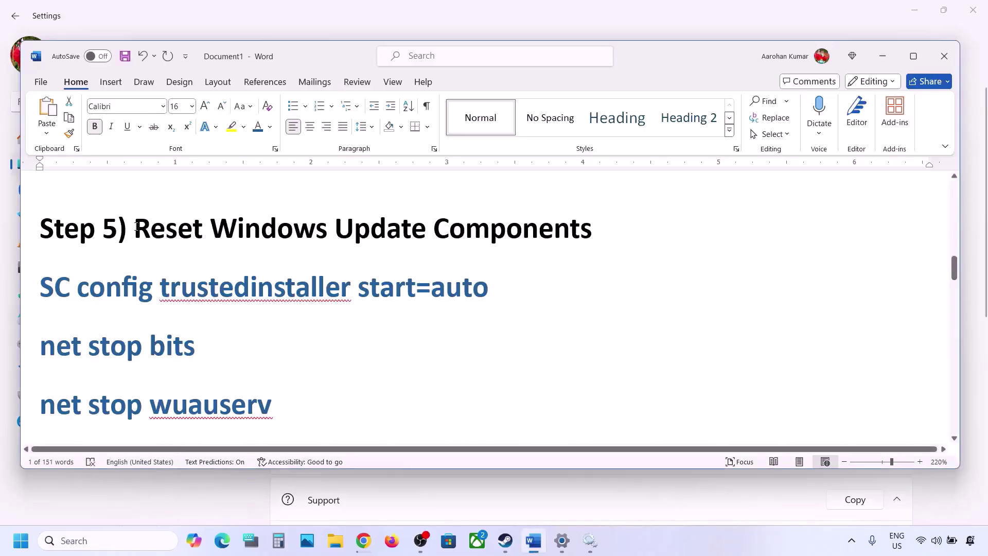
pyautogui.hotkey('shift', 'End')
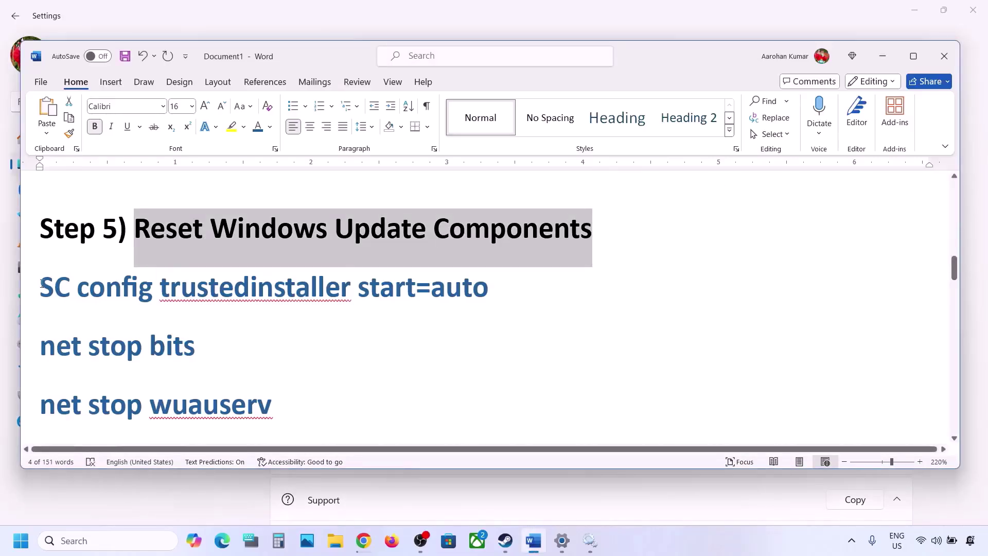
pyautogui.click(41, 284)
pyautogui.hotkey('shift', 'End')
pyautogui.hotkey('shift', 'Down')
pyautogui.hotkey('shift', 'Down')
pyautogui.hotkey('shift', 'Down')
pyautogui.hotkey('shift', 'Down')
pyautogui.hotkey('shift', 'Down')
pyautogui.hotkey('shift', 'Down')
pyautogui.hotkey('shift', 'Down')
pyautogui.hotkey('shift', 'Down')
pyautogui.hotkey('shift', 'Down')
pyautogui.hotkey('shift', 'Down')
pyautogui.hotkey('shift', 'Down')
pyautogui.hotkey('shift', 'Down')
pyautogui.hotkey('shift', 'Down')
pyautogui.hotkey('shift', 'Down')
pyautogui.hotkey('shift', 'Down')
pyautogui.hotkey('shift', 'Down')
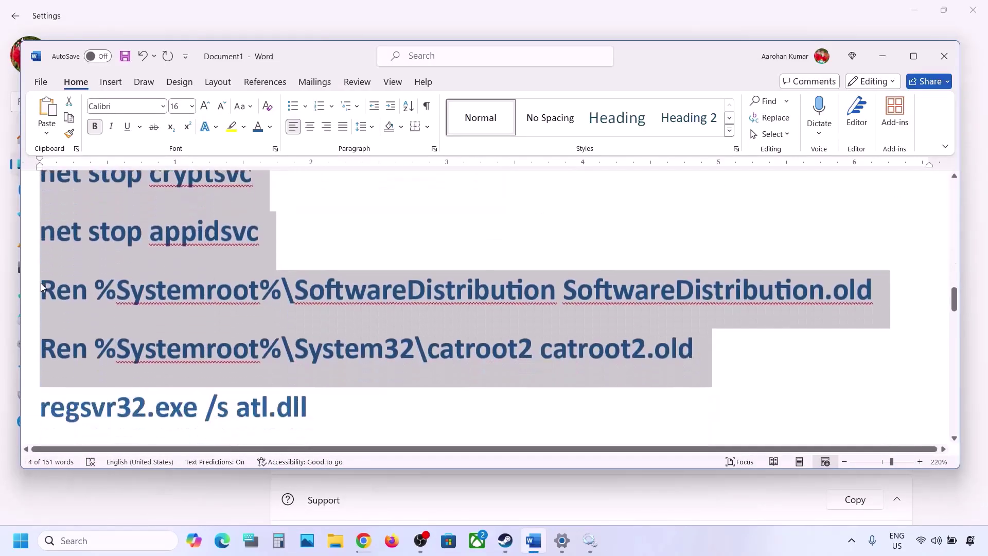
pyautogui.hotkey('shift', 'Down')
pyautogui.hotkey('shift', 'Down')
pyautogui.hotkey('shift', 'Down')
pyautogui.hotkey('shift', 'Down')
pyautogui.hotkey('shift', 'Down')
pyautogui.hotkey('shift', 'Down')
pyautogui.hotkey('shift', 'Down')
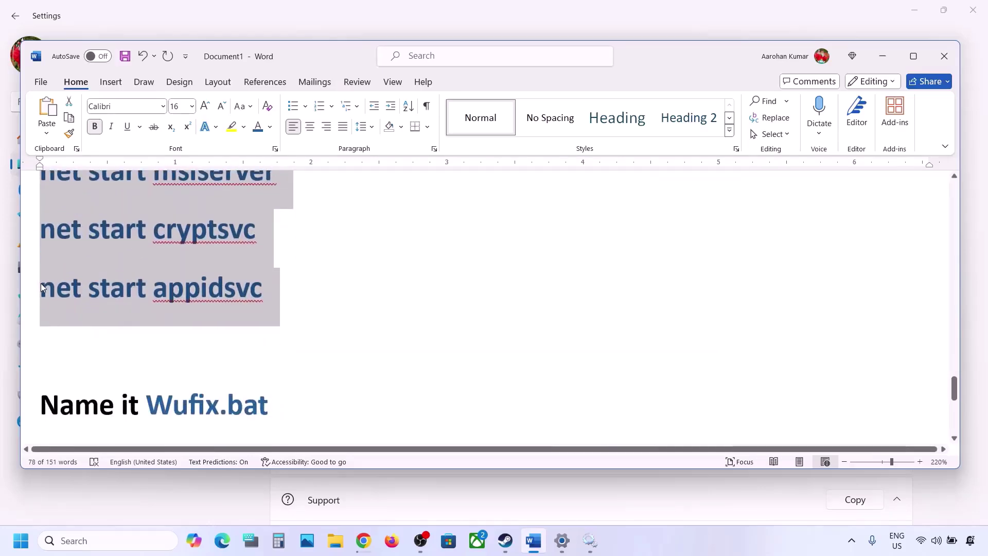
pyautogui.rightClick(140, 261)
pyautogui.click(173, 318)
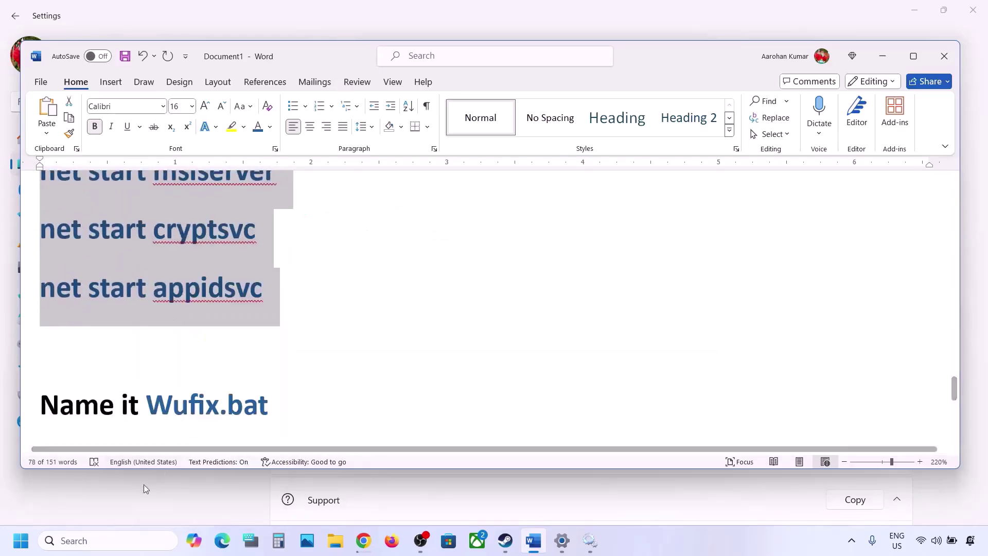
pyautogui.click(82, 541)
# - Paste the copied reset commands into a new Notepad window
pyautogui.write('note')
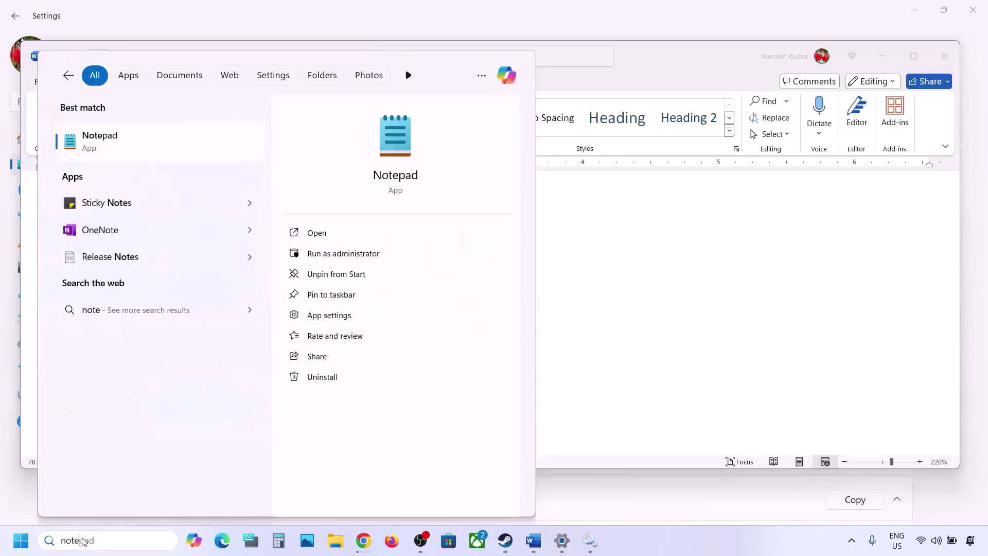
pyautogui.press('Return')
pyautogui.hotkey('ctrl', 'v')
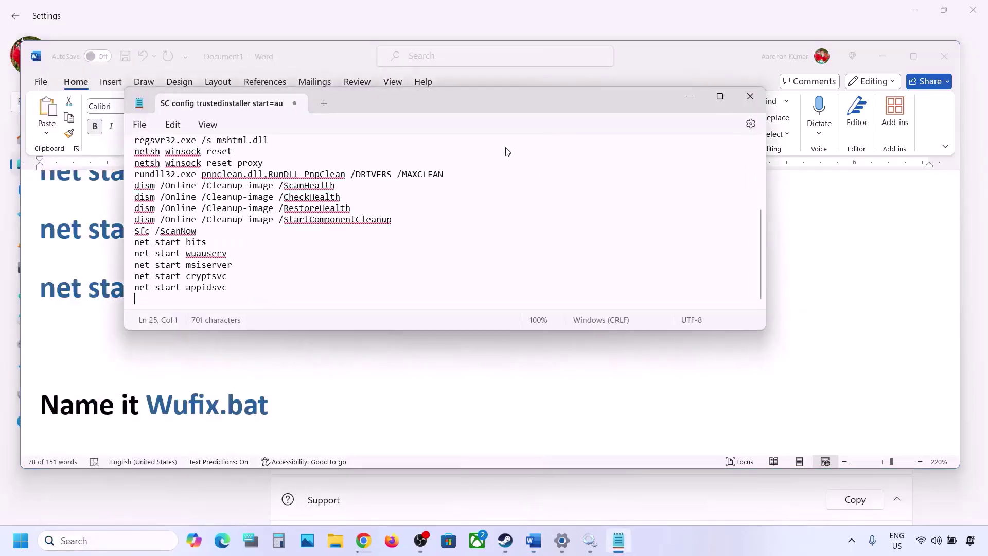
pyautogui.scroll(4, 279, 241)
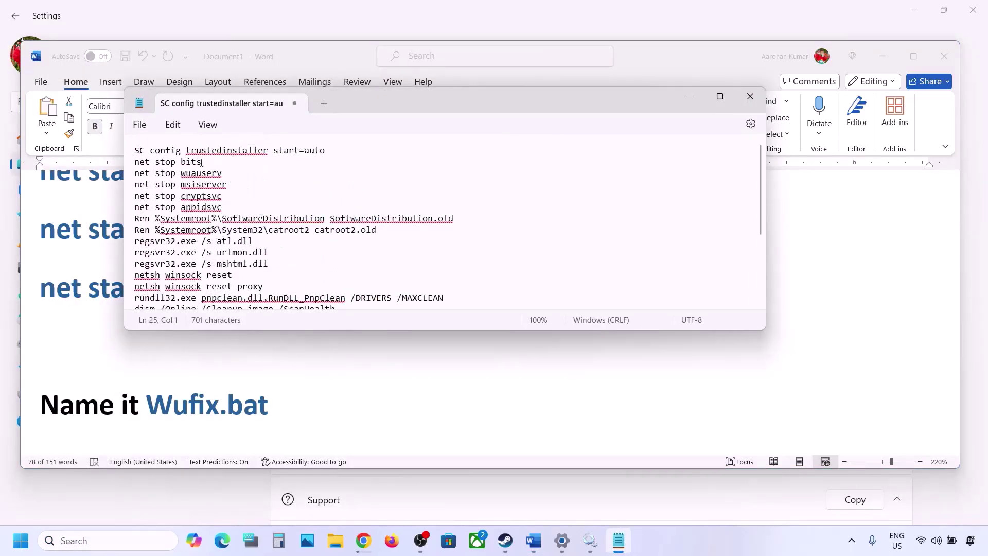
# - Save the script to the Desktop as Wufix.bat with All files type, then close Notepad
pyautogui.click(139, 126)
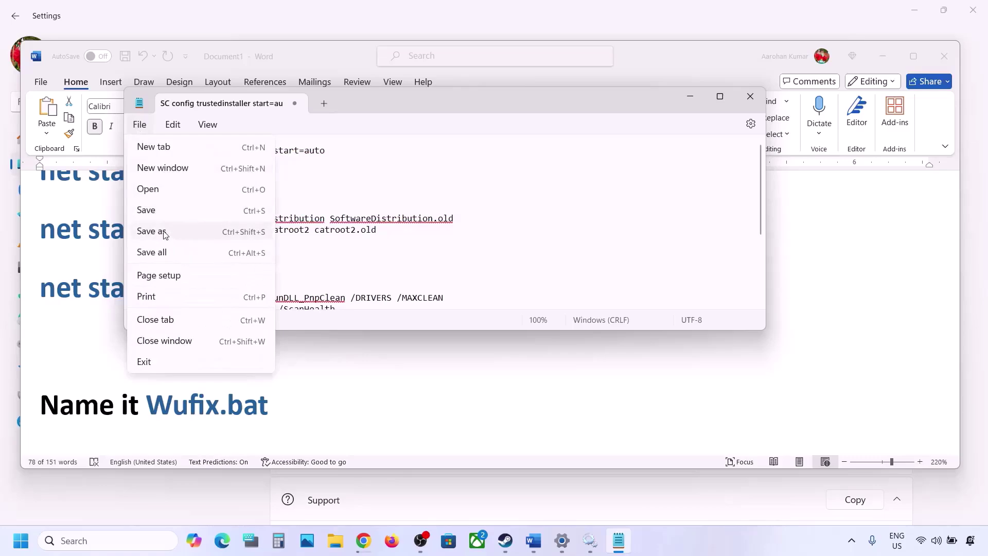
pyautogui.click(164, 235)
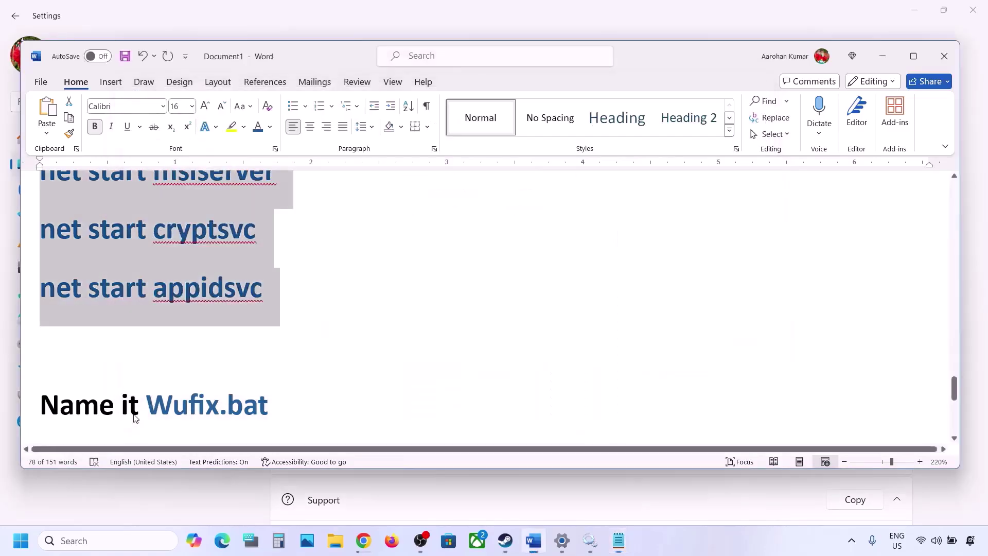
pyautogui.moveTo(273, 401); pyautogui.dragTo(146, 405)
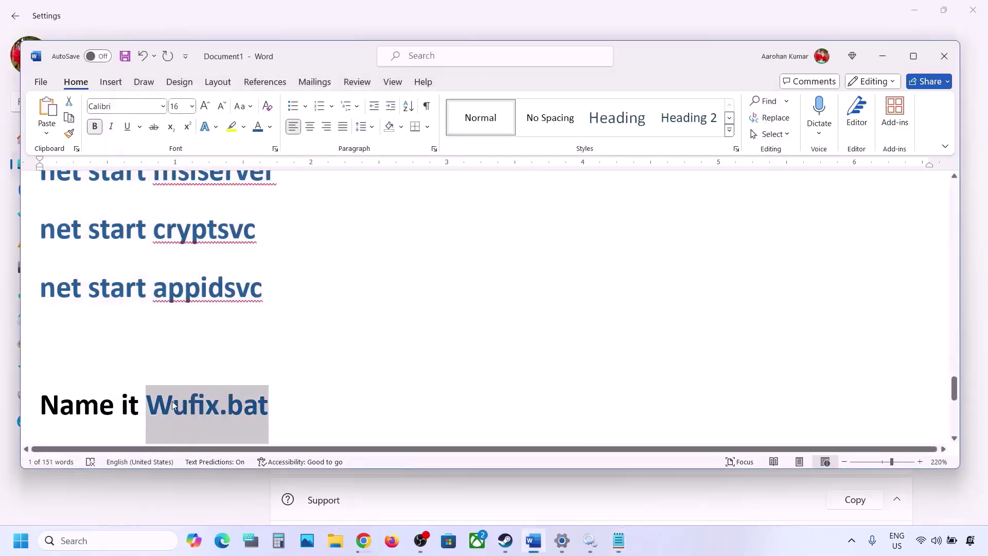
pyautogui.click(627, 541)
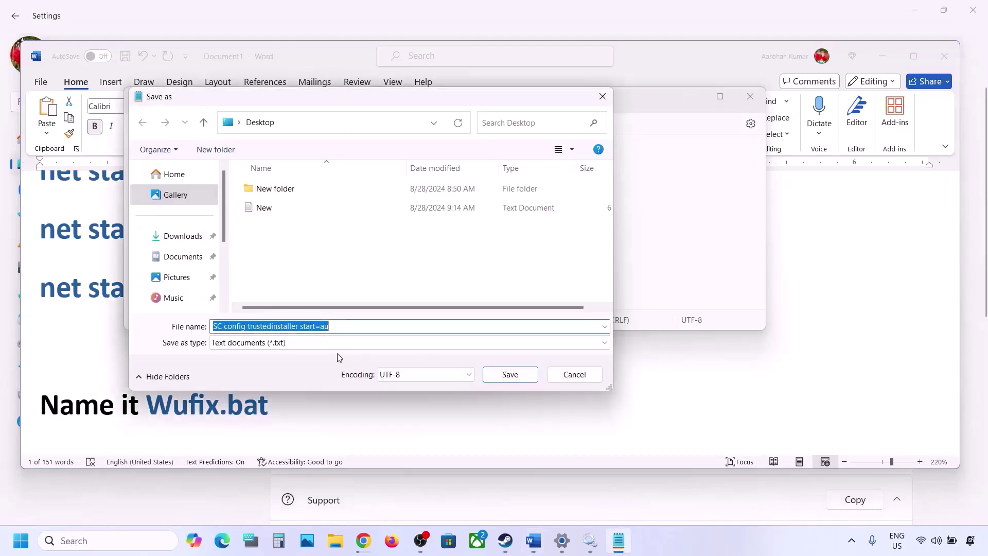
pyautogui.hotkey('ctrl', 'v')
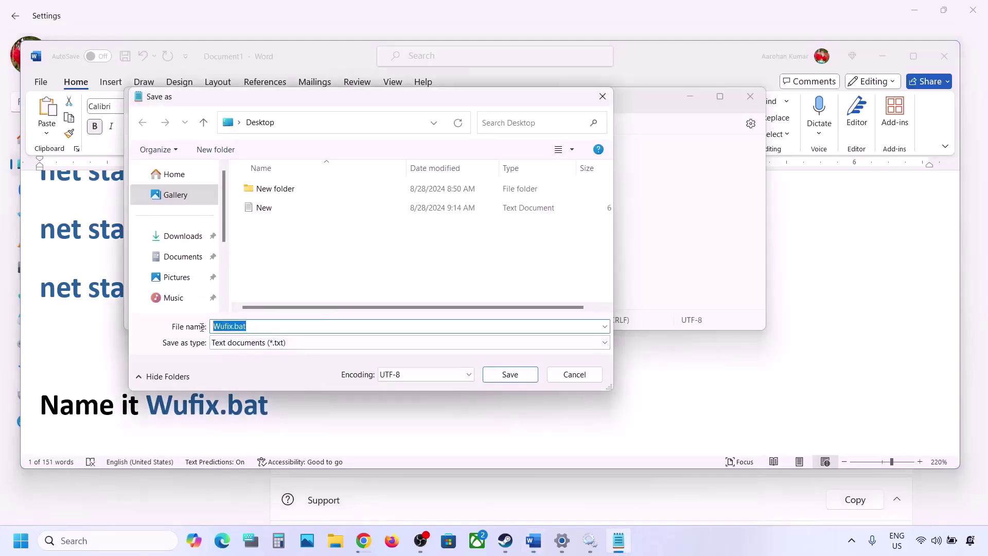
pyautogui.click(237, 342)
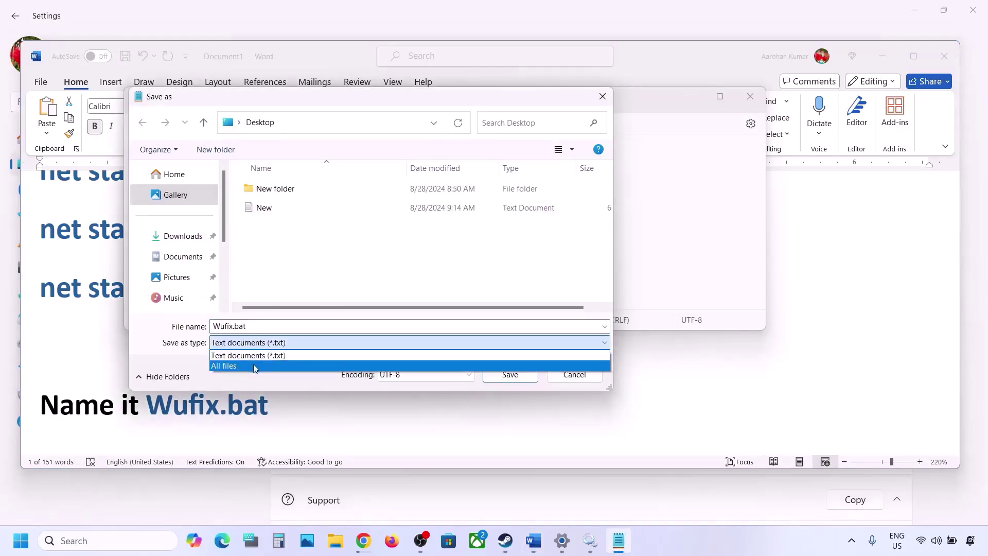
pyautogui.click(255, 366)
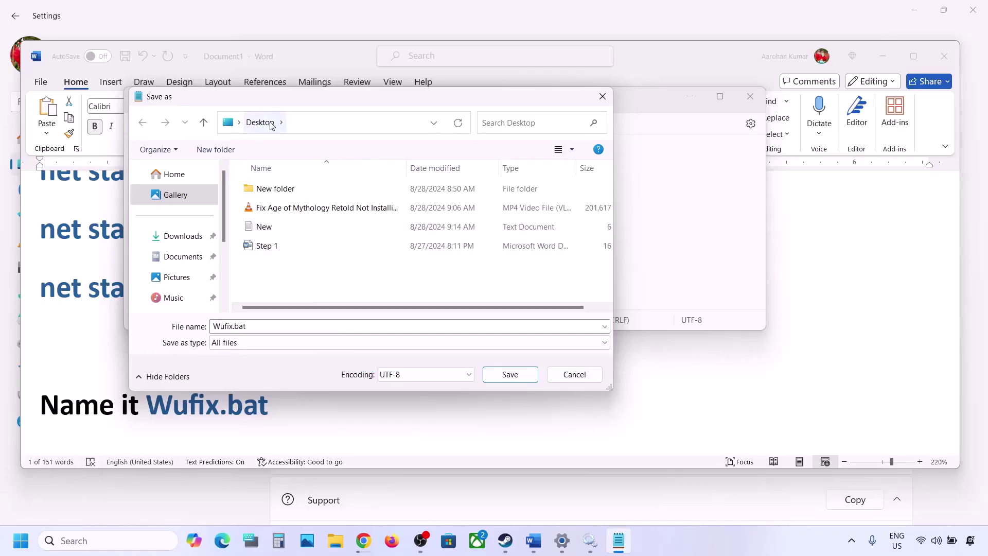
pyautogui.click(509, 375)
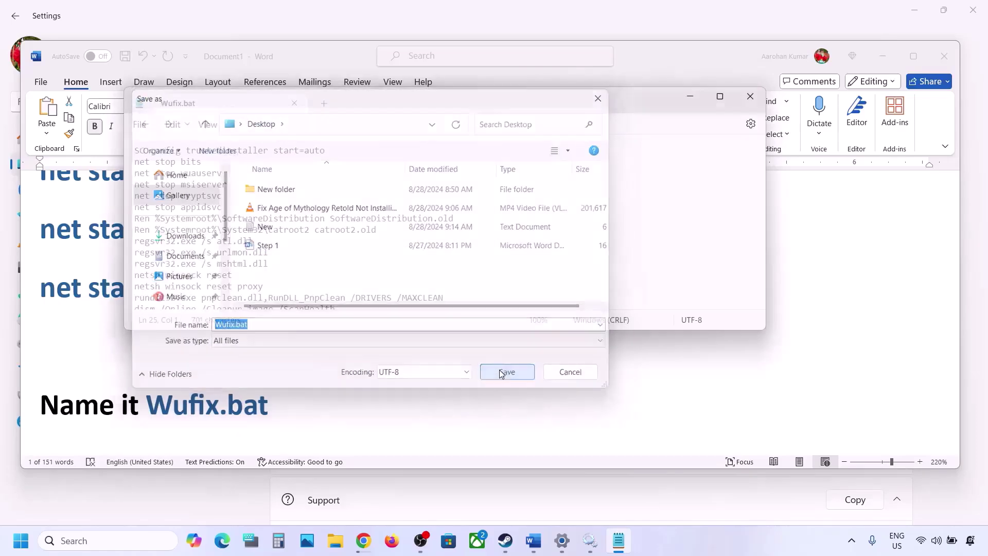
pyautogui.click(746, 103)
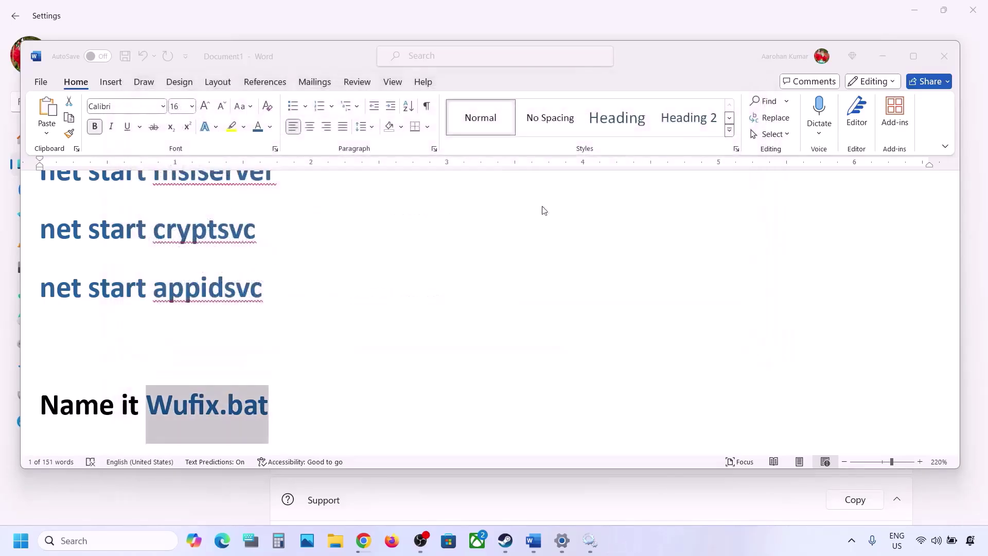
pyautogui.press('super+d')
# - Run the Wufix.bat script from the desktop as administrator
pyautogui.click(25, 342)
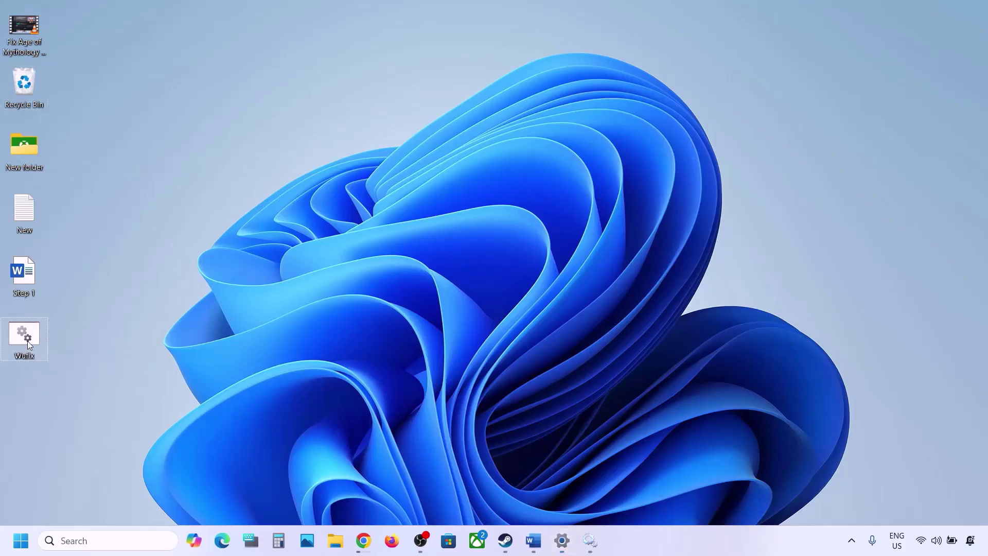
pyautogui.rightClick(29, 345)
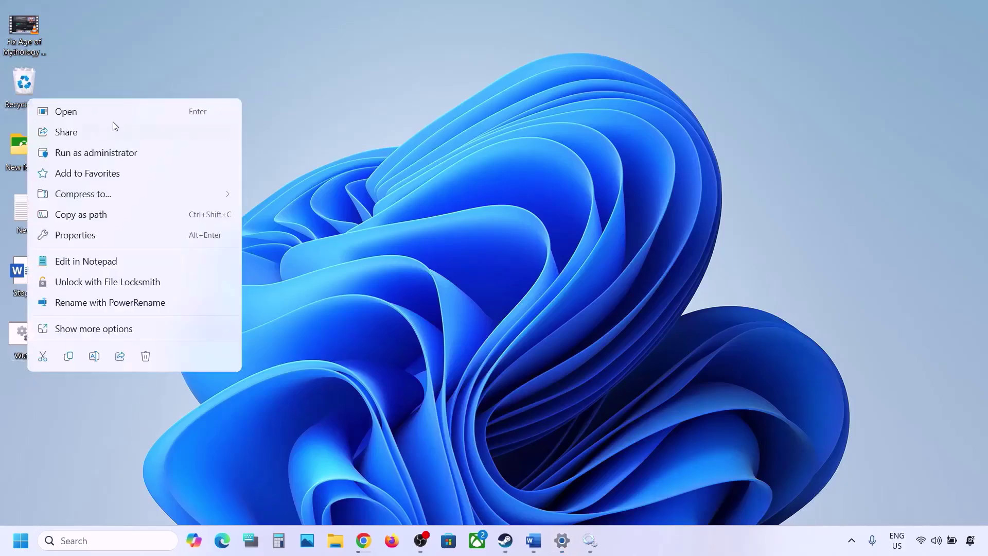
pyautogui.click(98, 152)
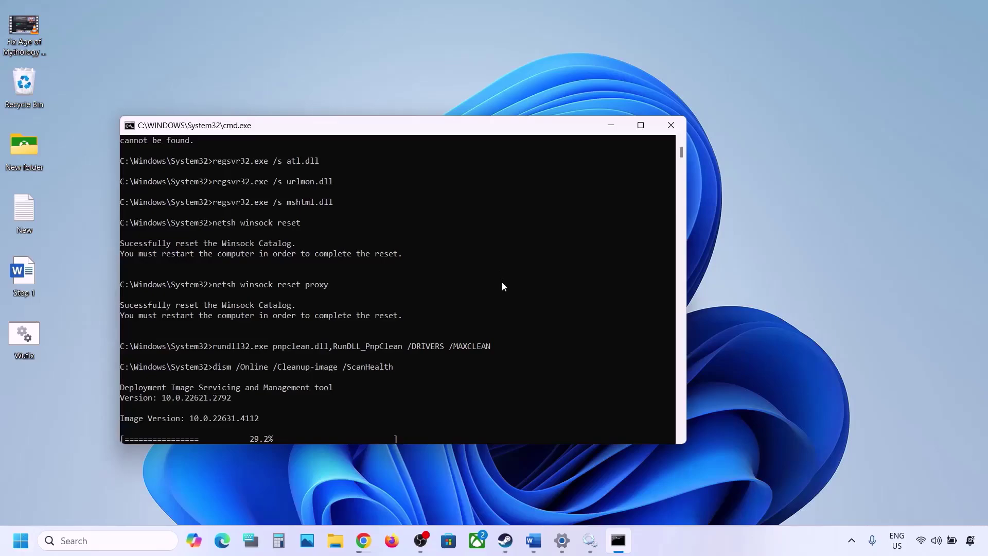
# - Scroll Word to Step 6, Use Media Creation Tool, and select its Windows 11 download link
pyautogui.click(533, 539)
pyautogui.scroll(-3, 399, 376)
pyautogui.scroll(-2, 399, 377)
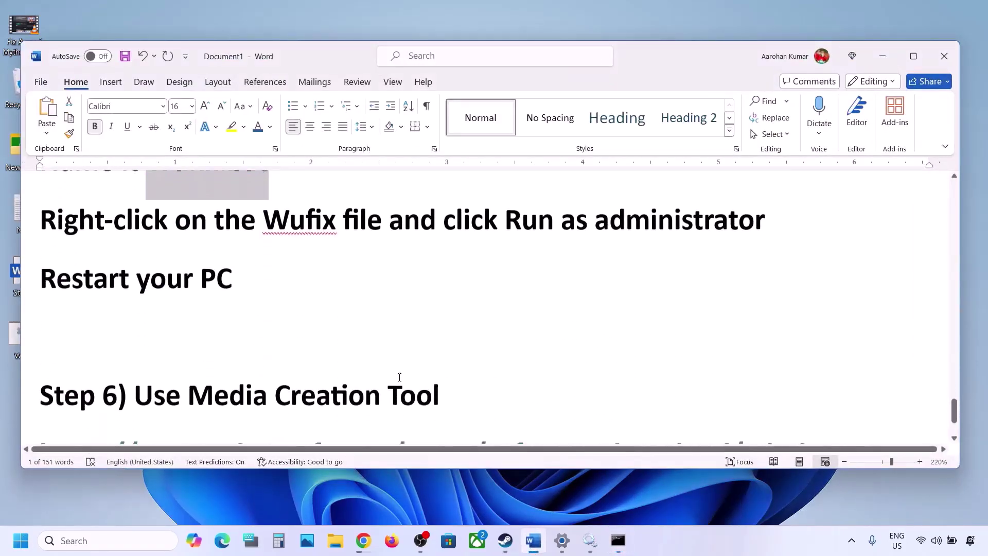
pyautogui.scroll(-2, 400, 377)
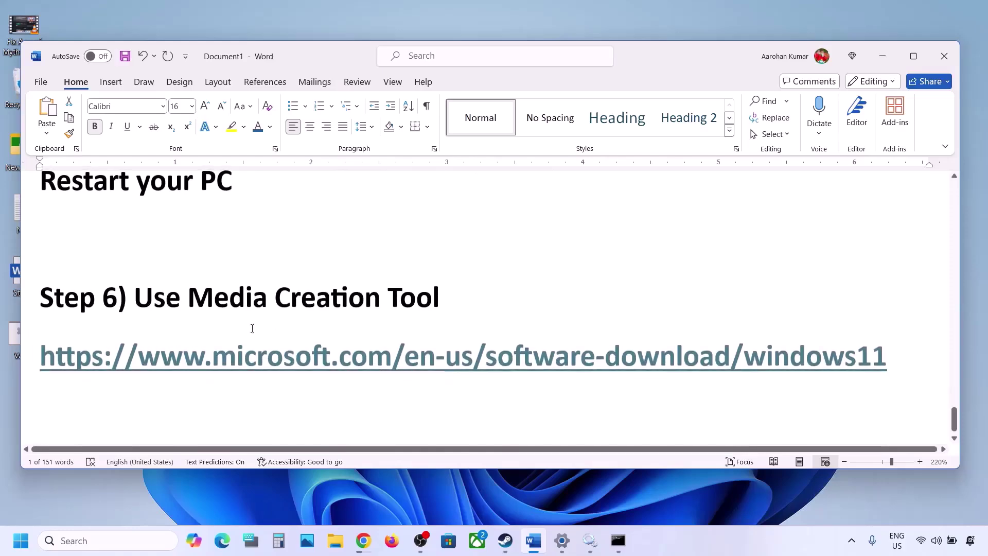
pyautogui.moveTo(147, 303); pyautogui.dragTo(426, 307)
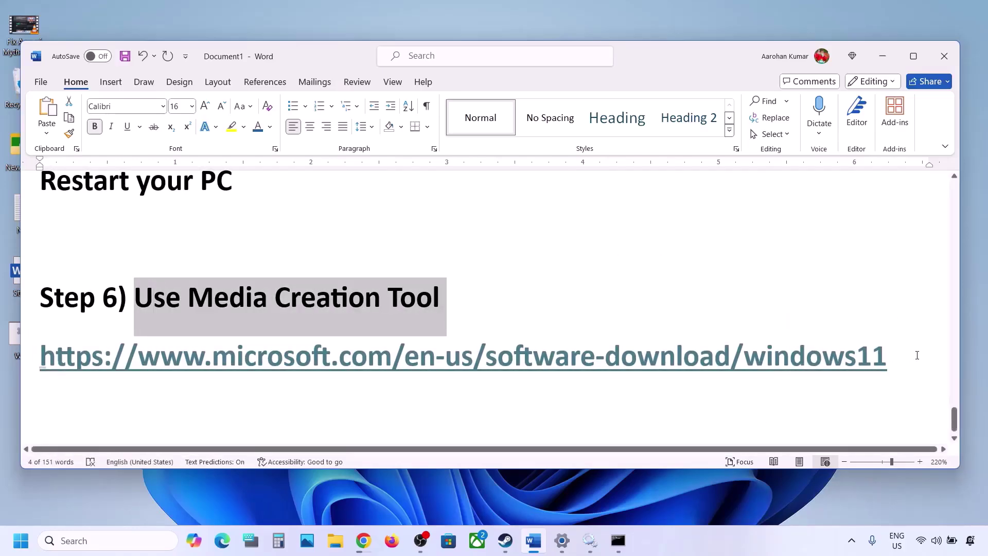
pyautogui.moveTo(913, 355); pyautogui.dragTo(14, 365)
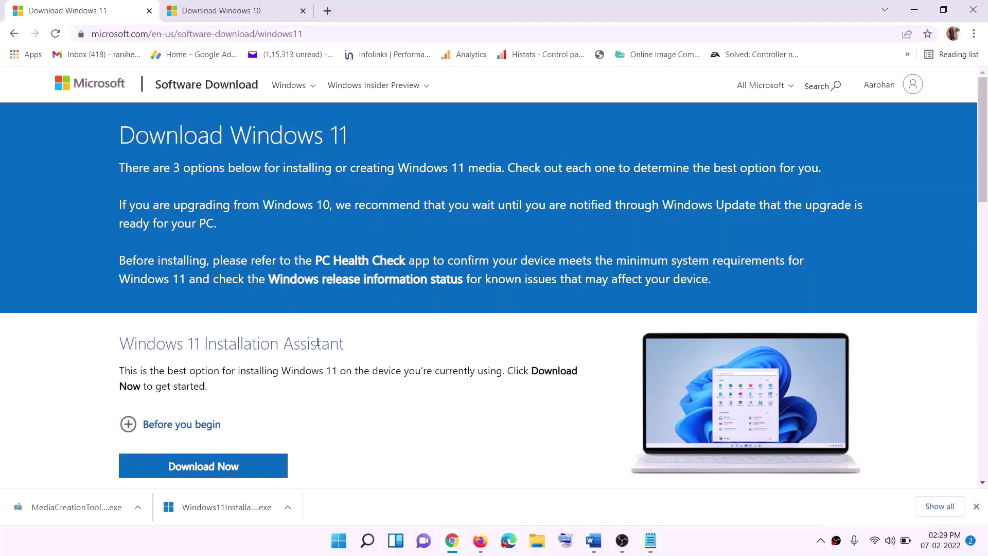
# - Download the Windows 11 Media Creation Tool and run it with administrator approval
pyautogui.scroll(-5, 197, 304)
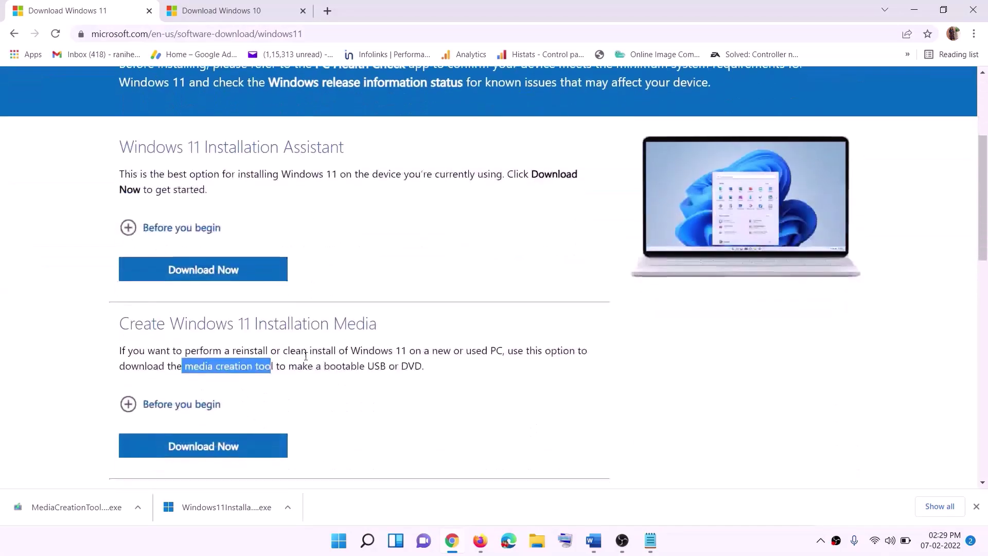
pyautogui.moveTo(186, 306); pyautogui.dragTo(285, 306)
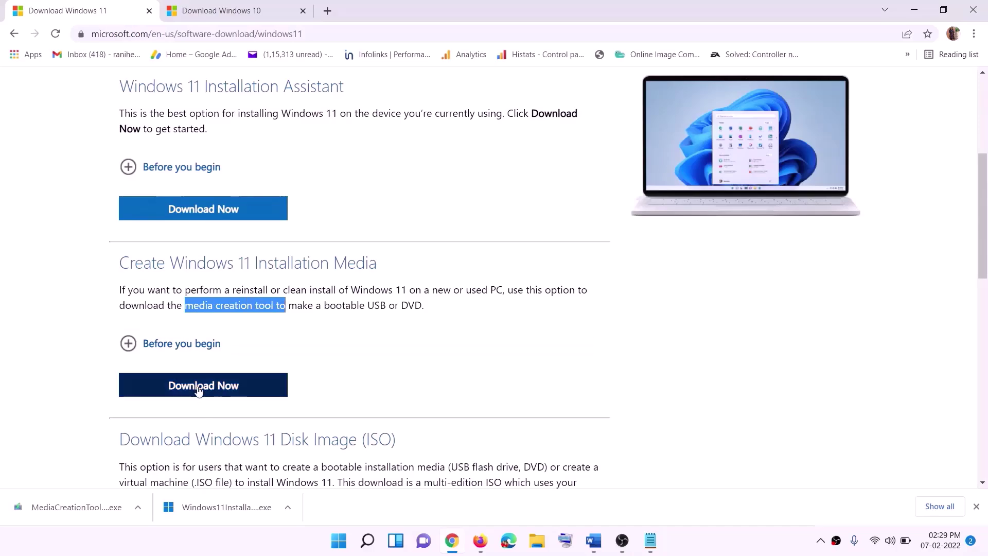
pyautogui.click(199, 392)
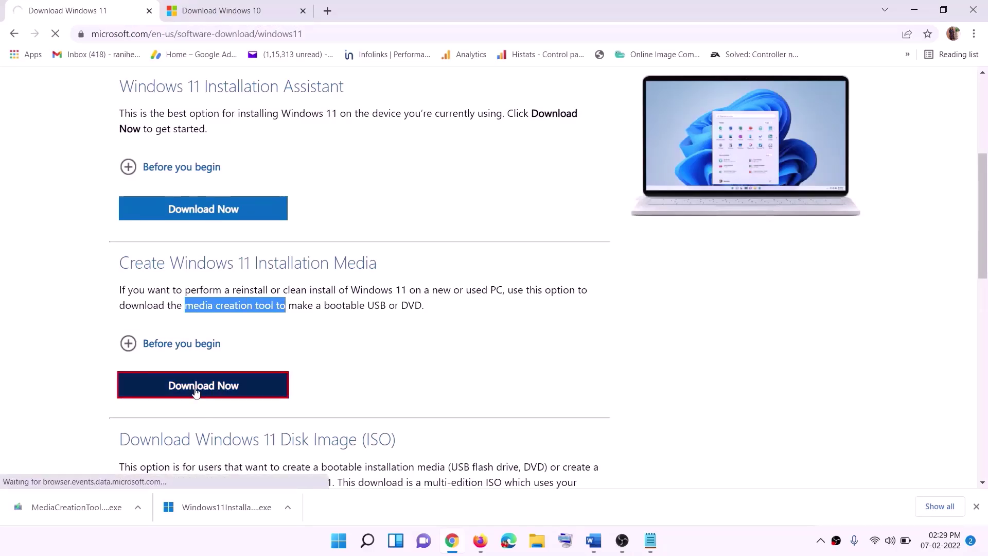
pyautogui.click(75, 509)
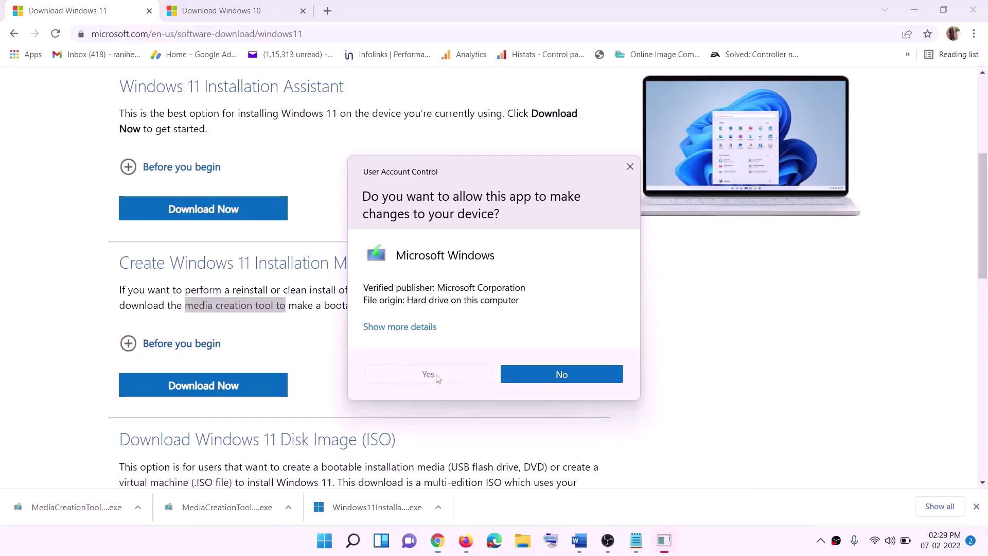
pyautogui.click(436, 378)
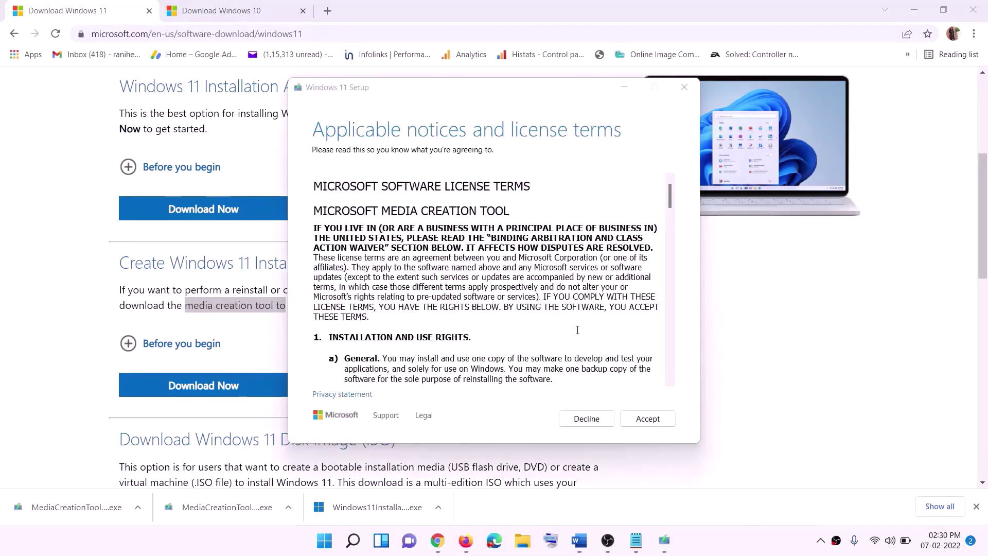
# - Accept the license, keep the recommended edition, and save an ISO named Windows to the Desktop
pyautogui.click(648, 419)
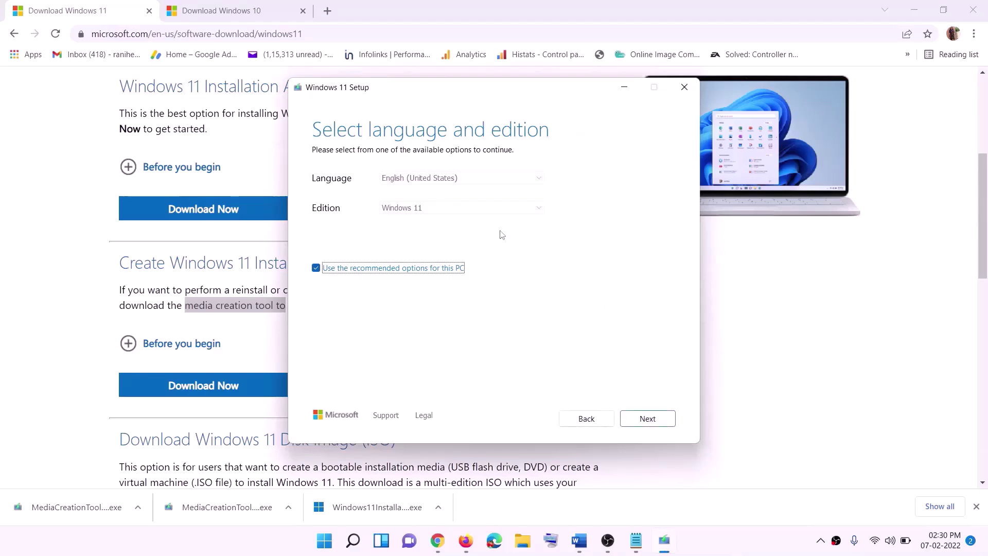
pyautogui.click(640, 419)
pyautogui.click(335, 223)
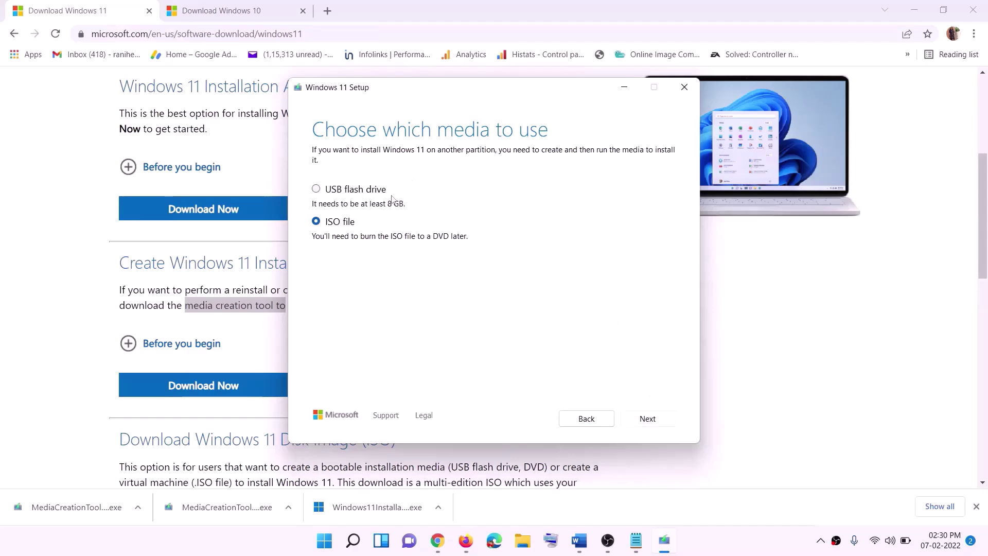
pyautogui.click(648, 419)
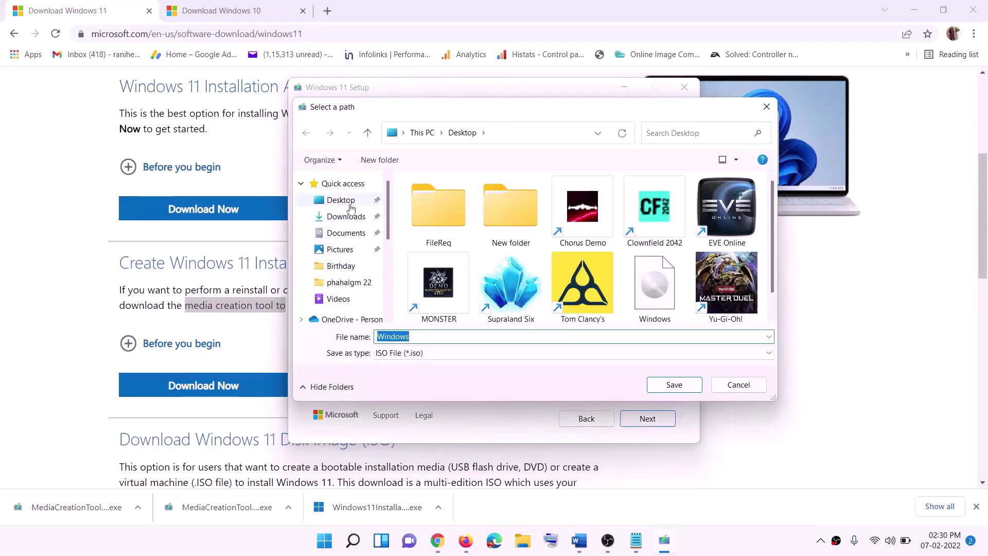
pyautogui.click(338, 202)
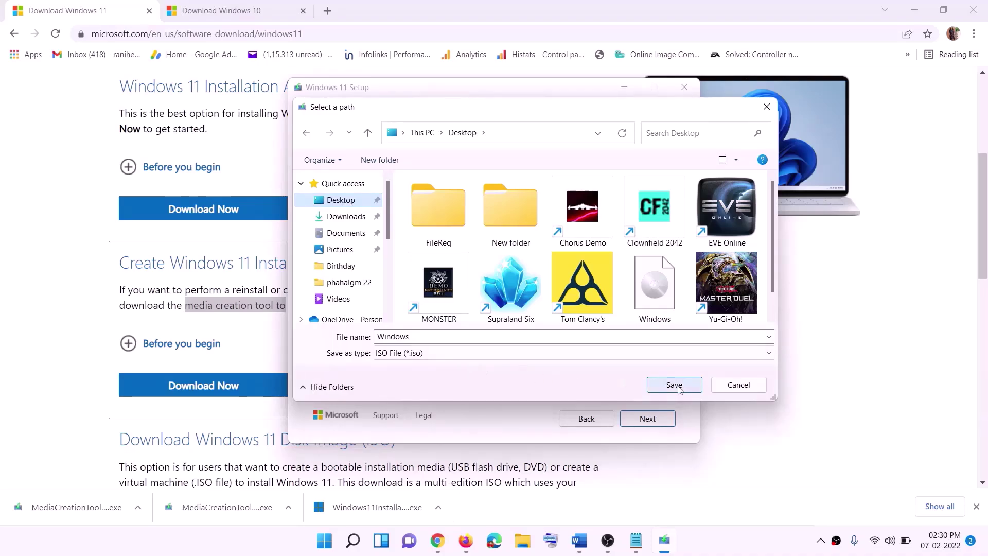
pyautogui.click(697, 540)
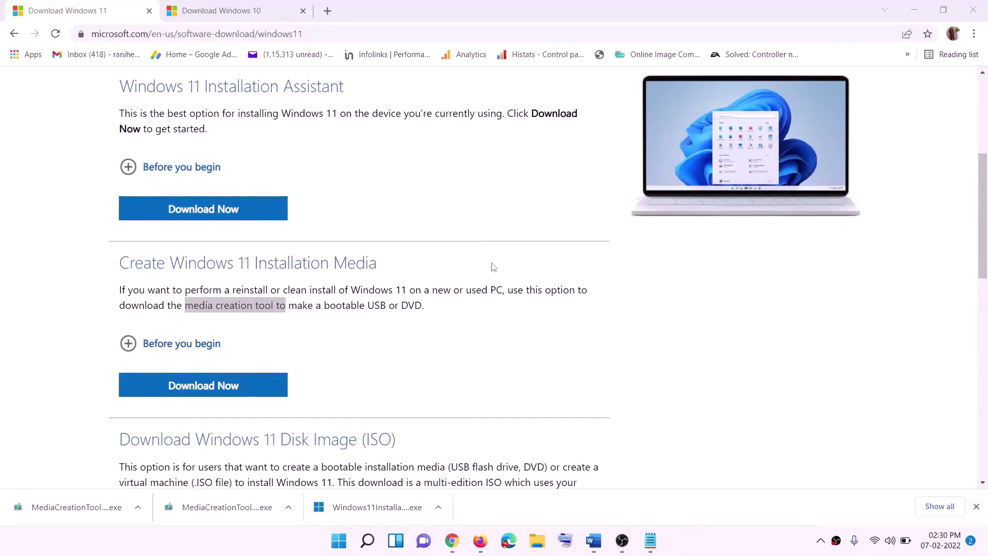
pyautogui.press('super+d')
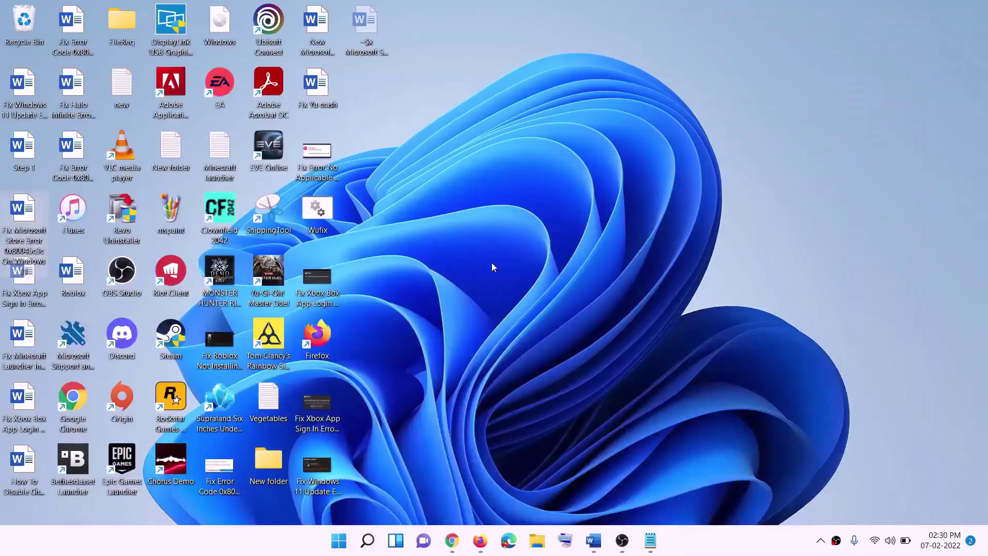
# - Mount the Windows ISO as drive F: and launch its setup with admin approval
pyautogui.moveTo(235, 27); pyautogui.dragTo(320, 280)
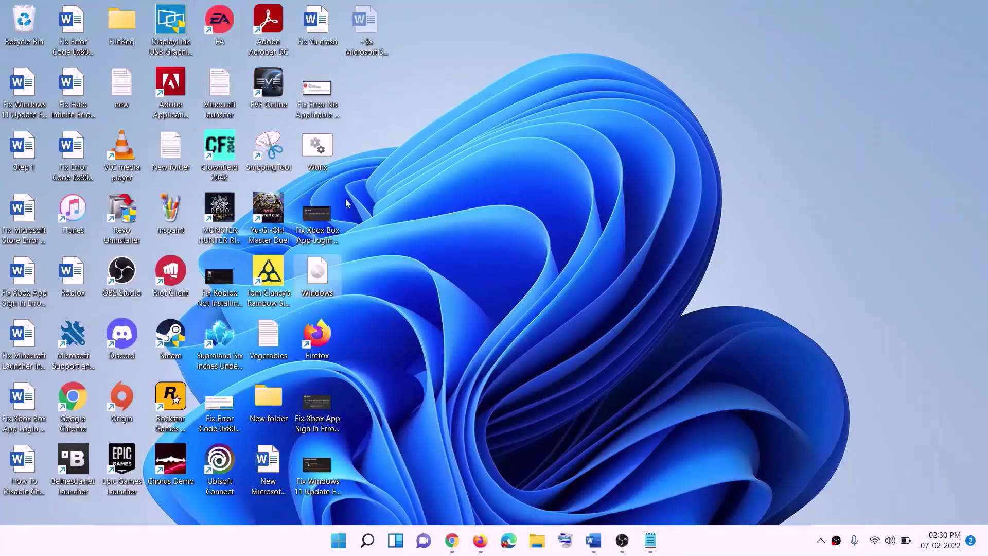
pyautogui.doubleClick(317, 276)
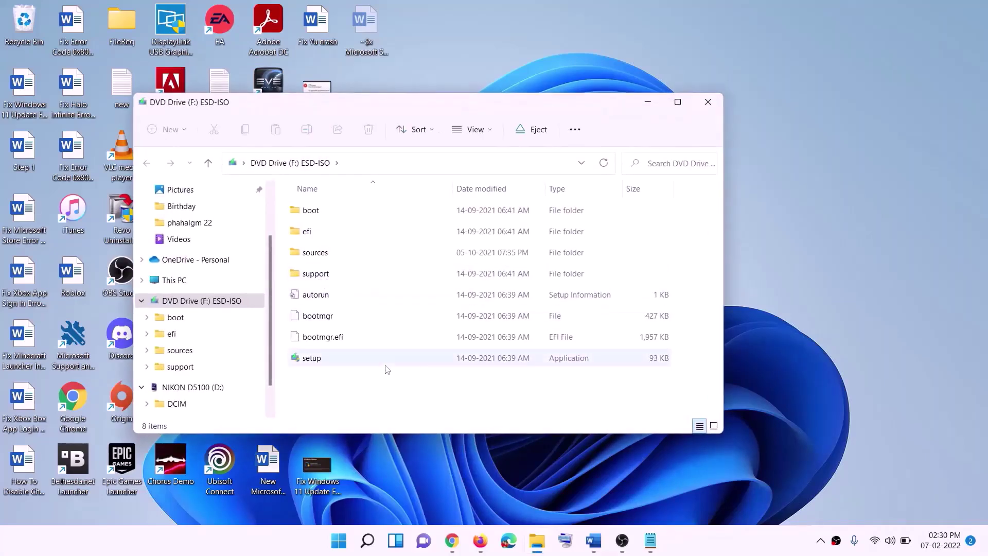
pyautogui.click(323, 362)
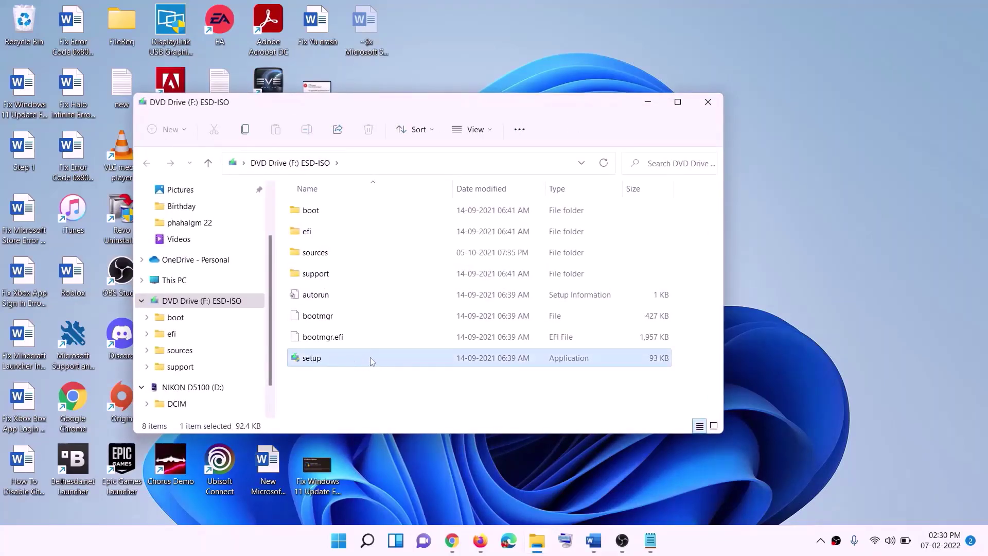
pyautogui.doubleClick(336, 358)
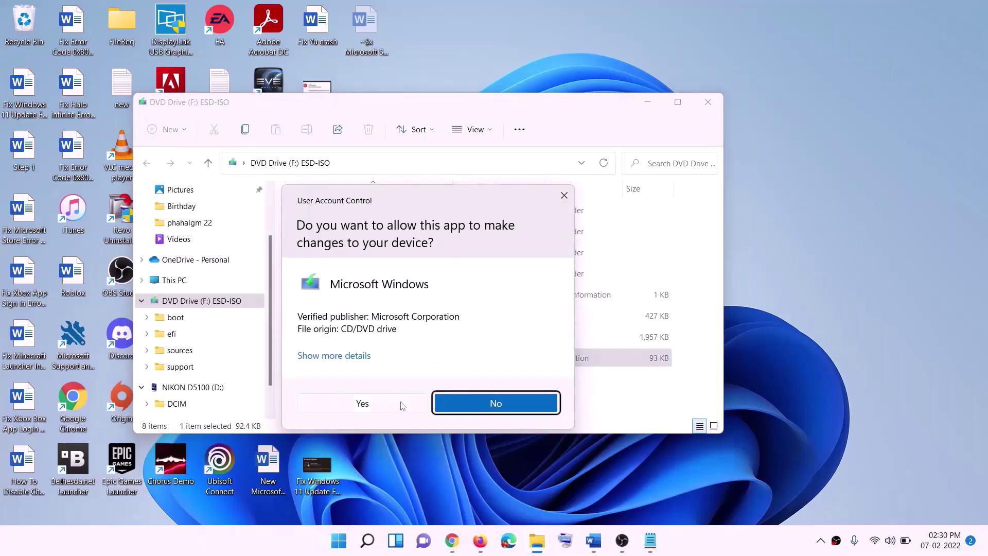
pyautogui.click(401, 406)
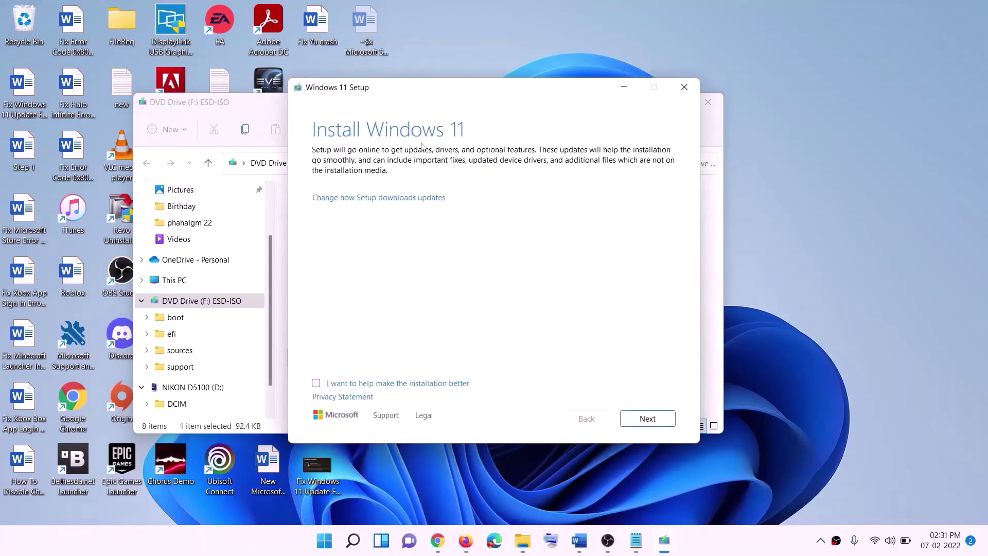
pyautogui.click(650, 420)
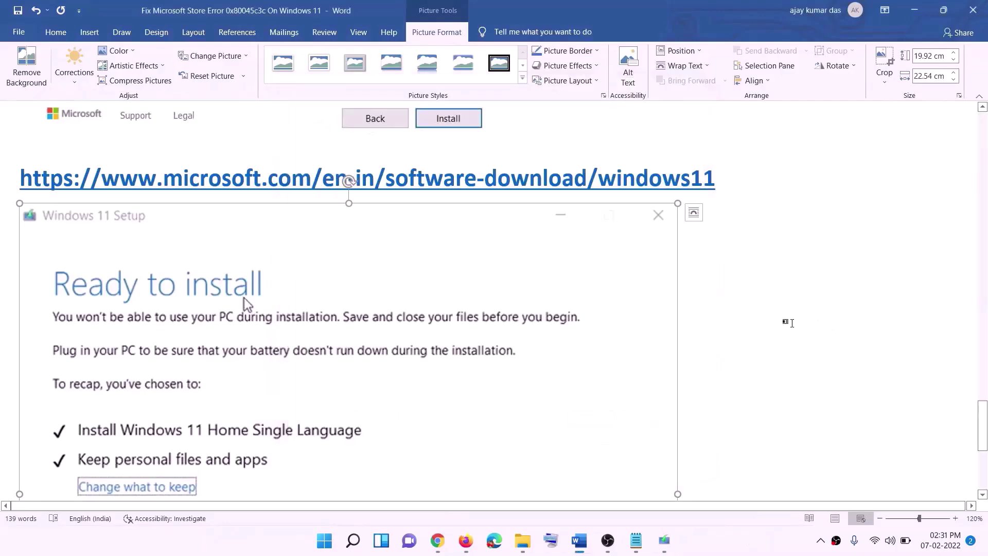
pyautogui.scroll(-2, 231, 259)
pyautogui.scroll(-1, 231, 259)
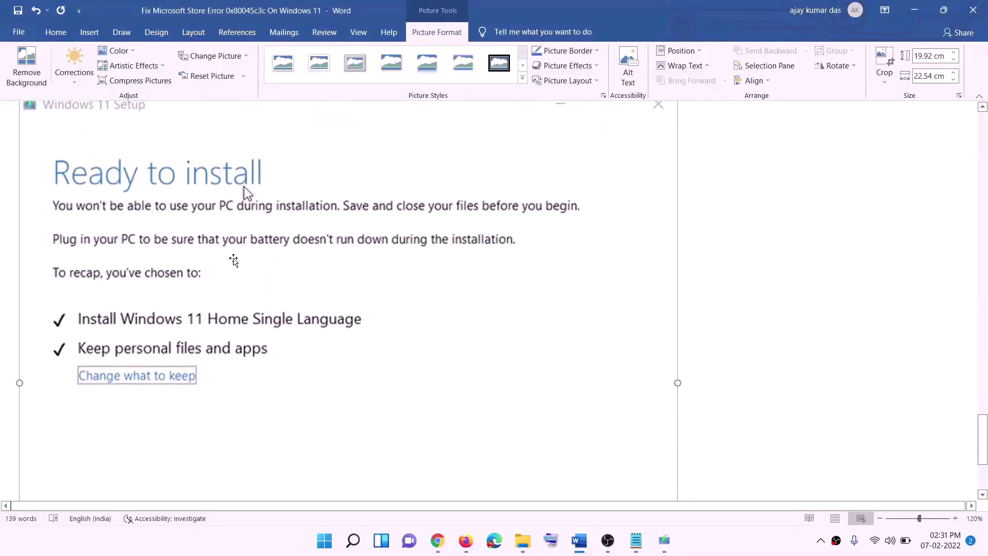
pyautogui.scroll(-1, 195, 325)
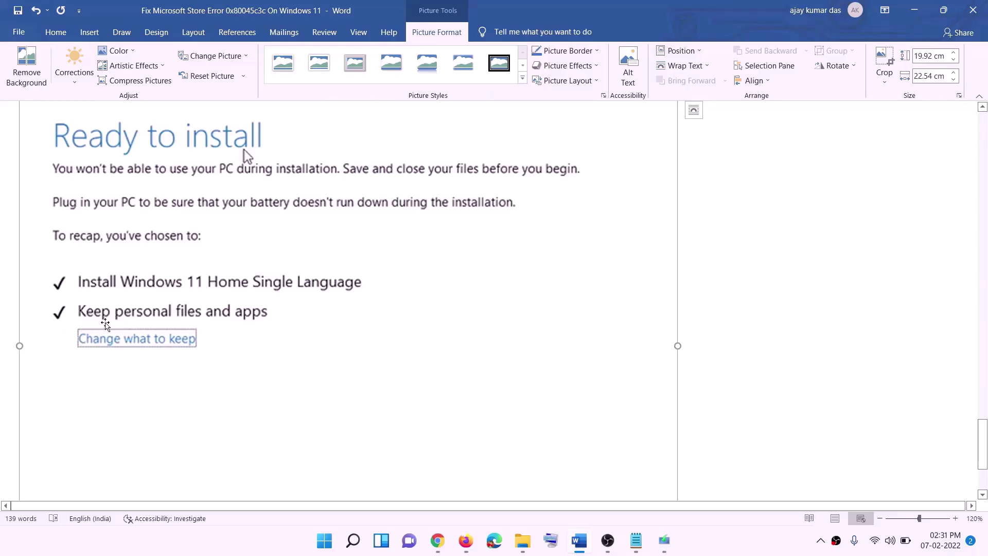
pyautogui.scroll(-3, 366, 321)
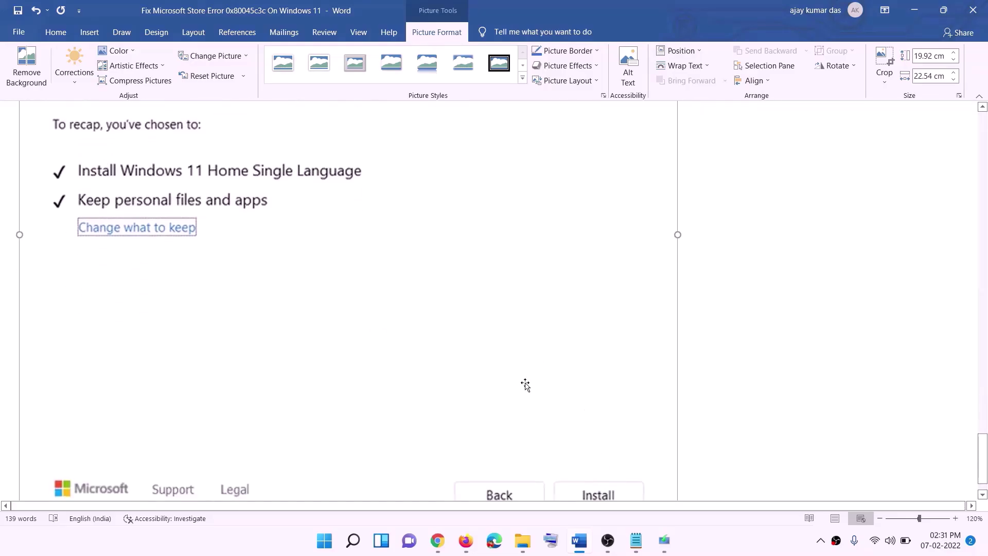
pyautogui.scroll(7, 525, 386)
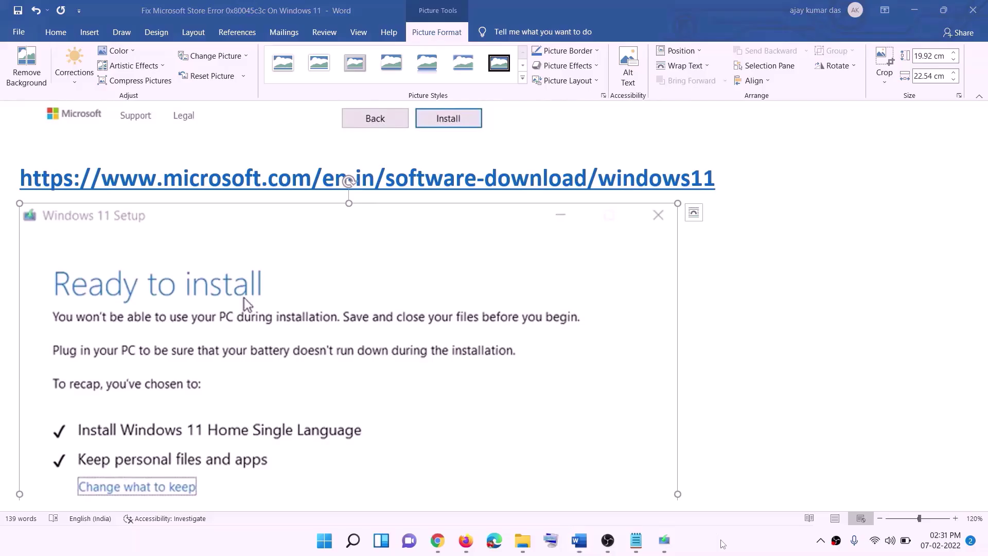